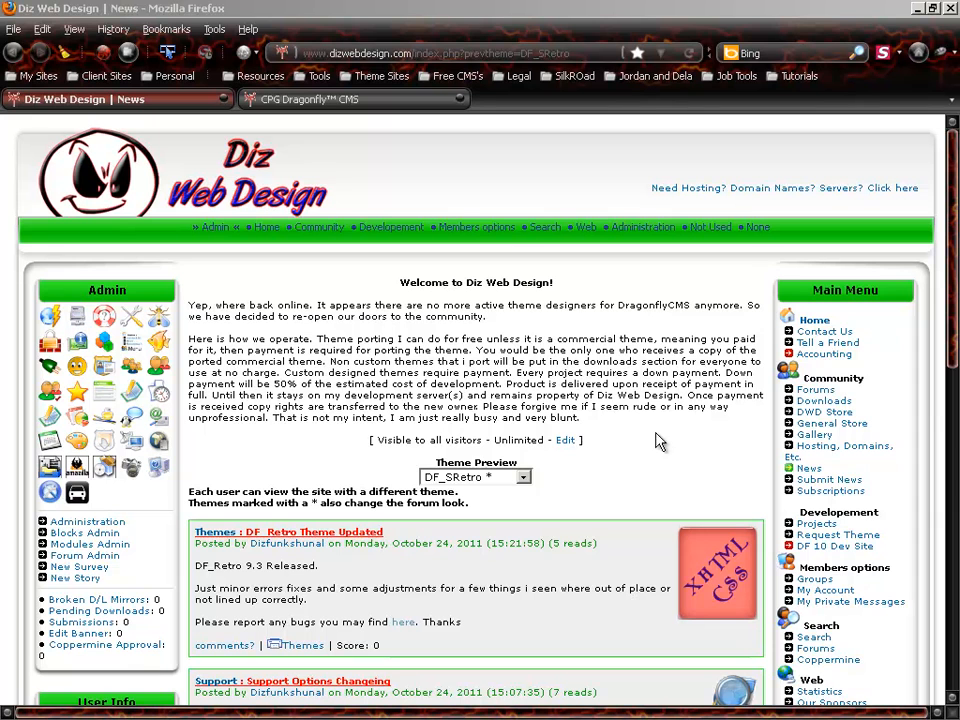
- Switch the site's theme preview to default and open the Blocks administration page
click(527, 483)
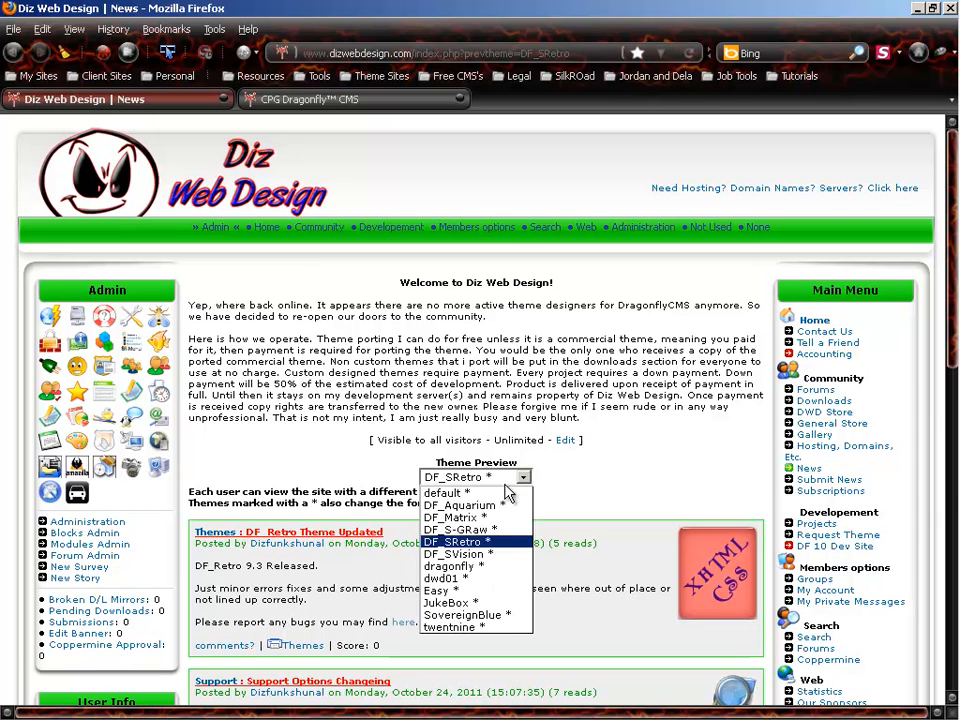
click(505, 493)
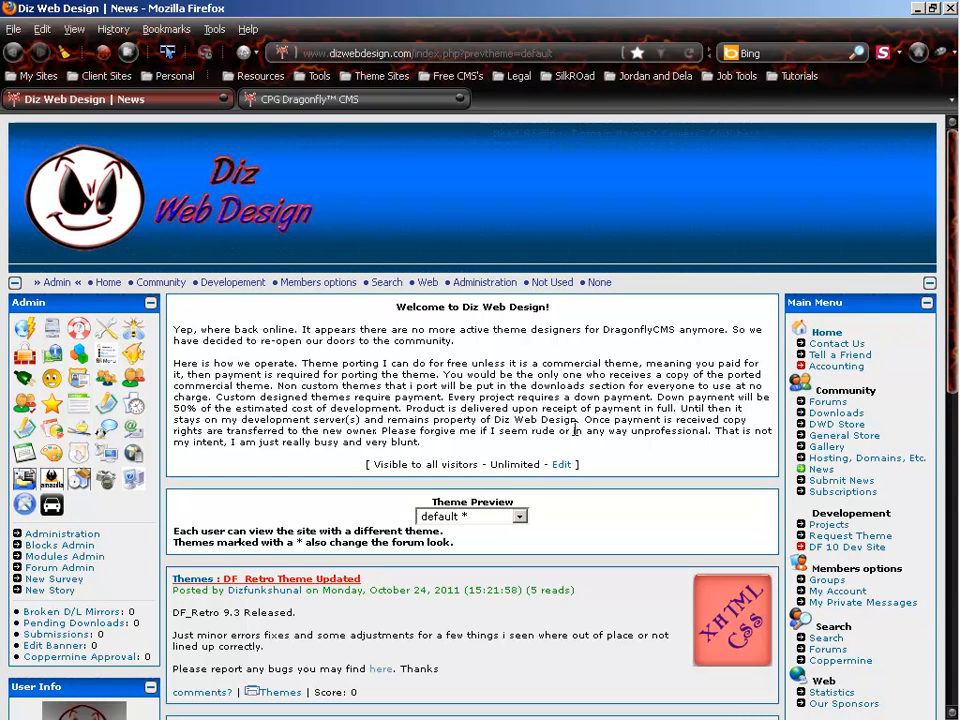
click(57, 282)
click(254, 404)
scroll(636, 439, down, 3)
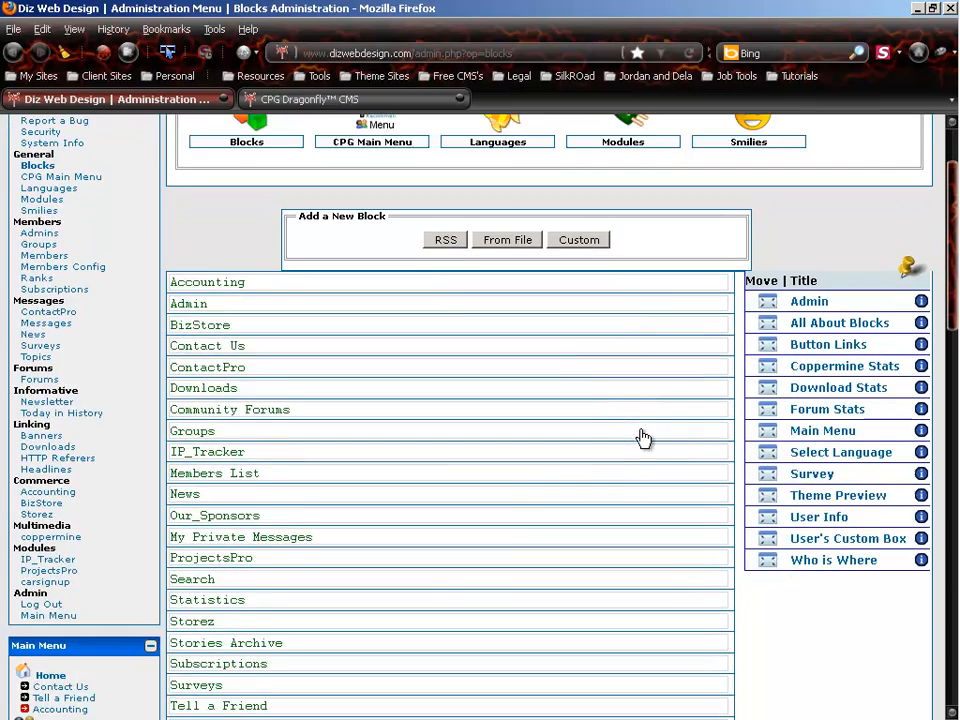
scroll(643, 438, down, 5)
scroll(643, 438, up, 5)
- Start a new RSS block titled "DragonflyCMS News" and enter the feed address copied from the open dragonflycms.org/rss/news2.php page
click(443, 243)
click(358, 284)
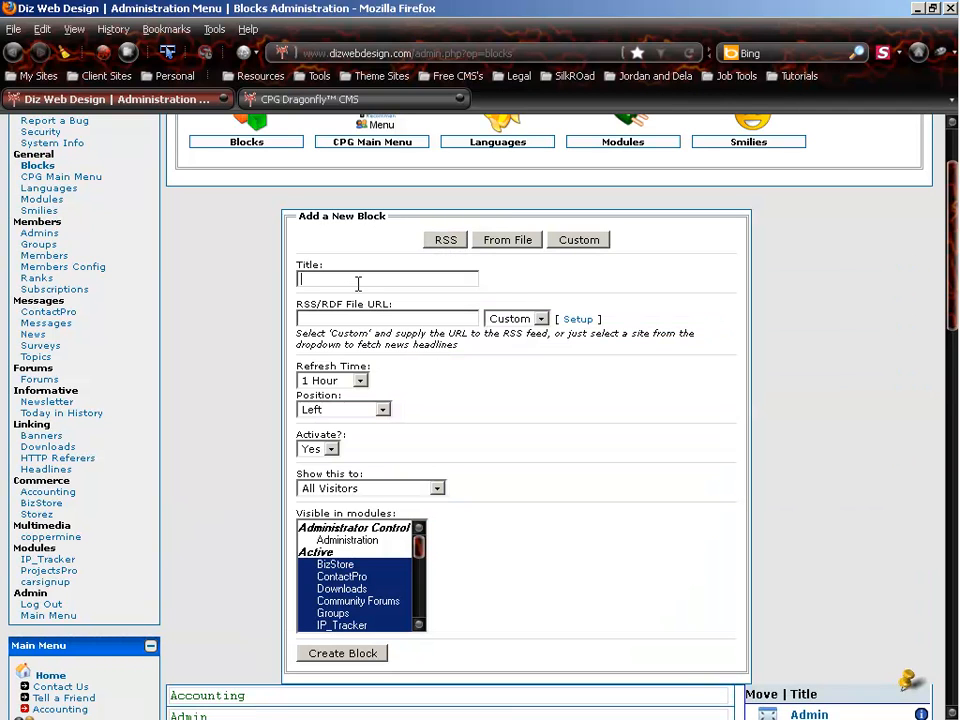
text(Dragonfly CMS News)
click(412, 99)
click(449, 54)
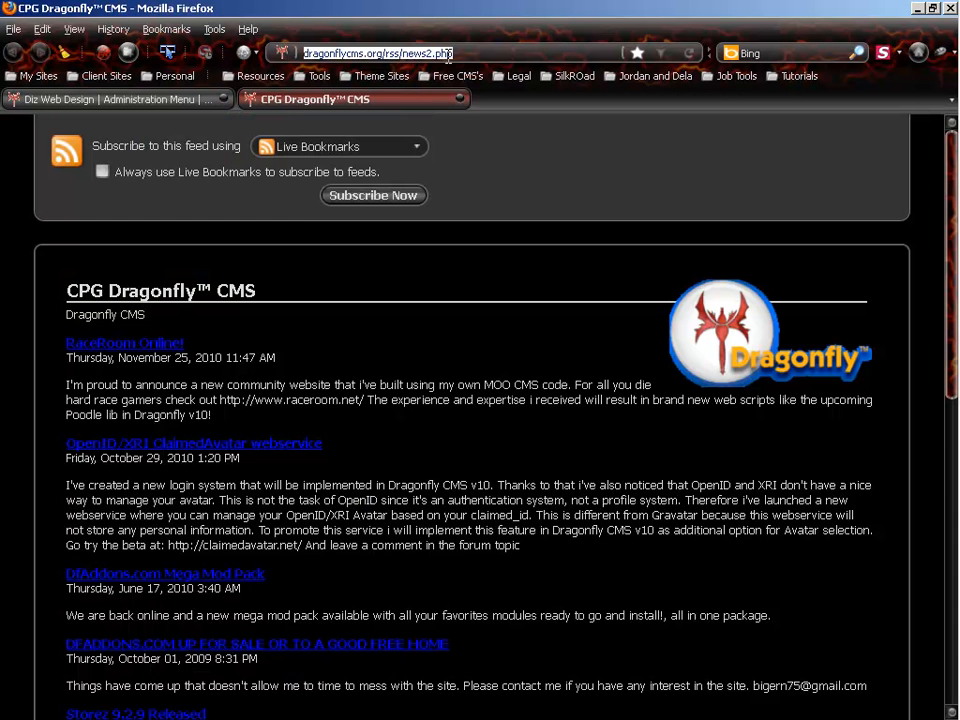
click(155, 99)
key(ctrl+v)
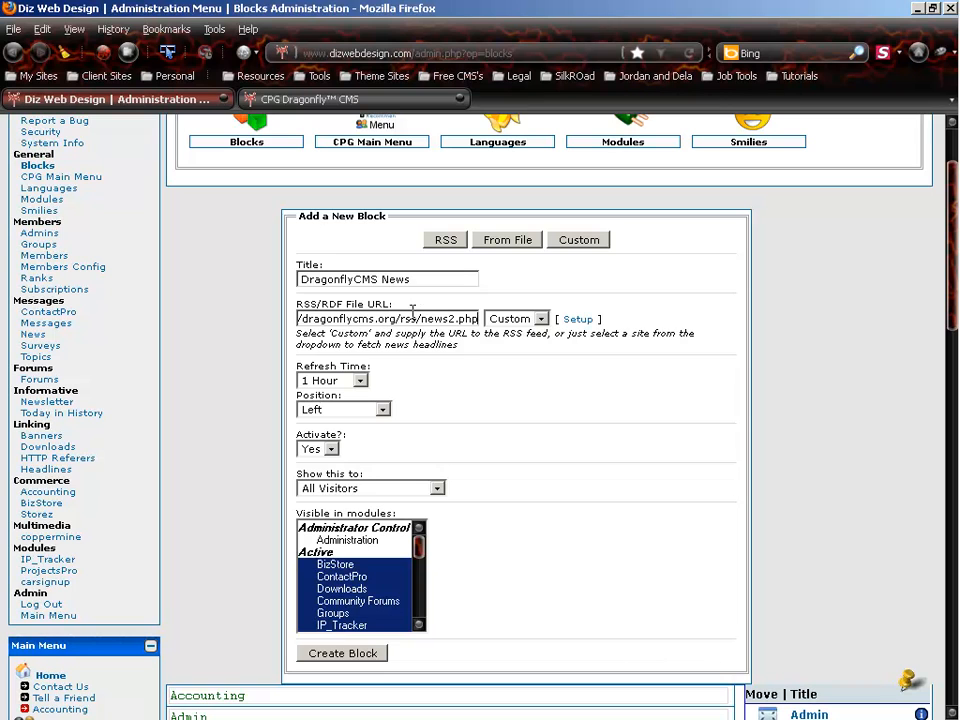
click(541, 319)
click(541, 319)
click(541, 319)
click(546, 323)
click(583, 322)
triple_click(476, 393)
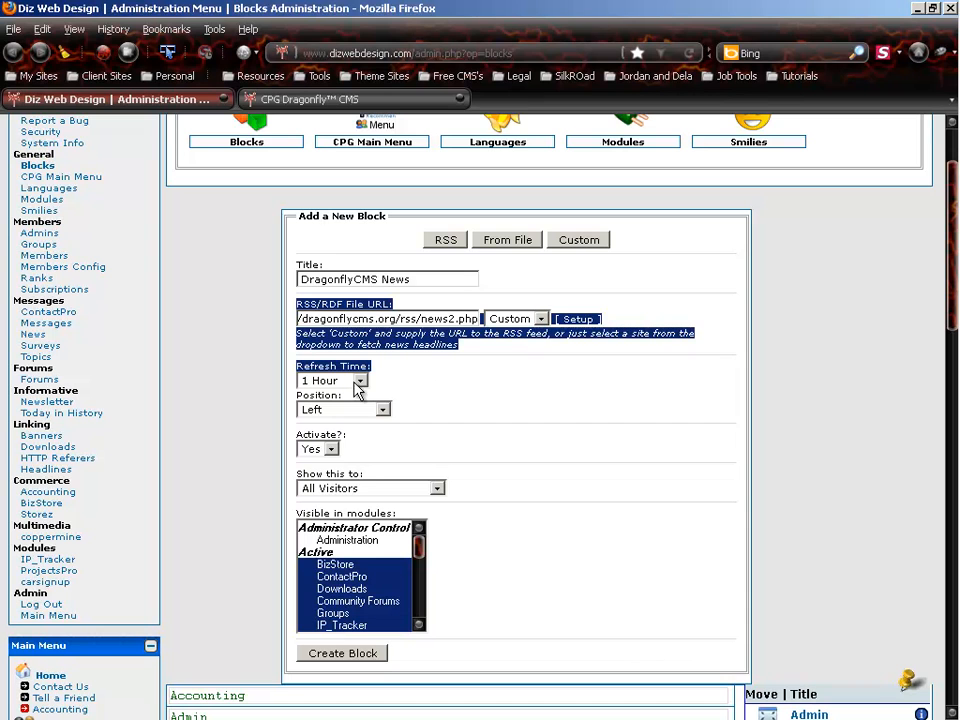
- Set the new block's position to Center Up
click(383, 409)
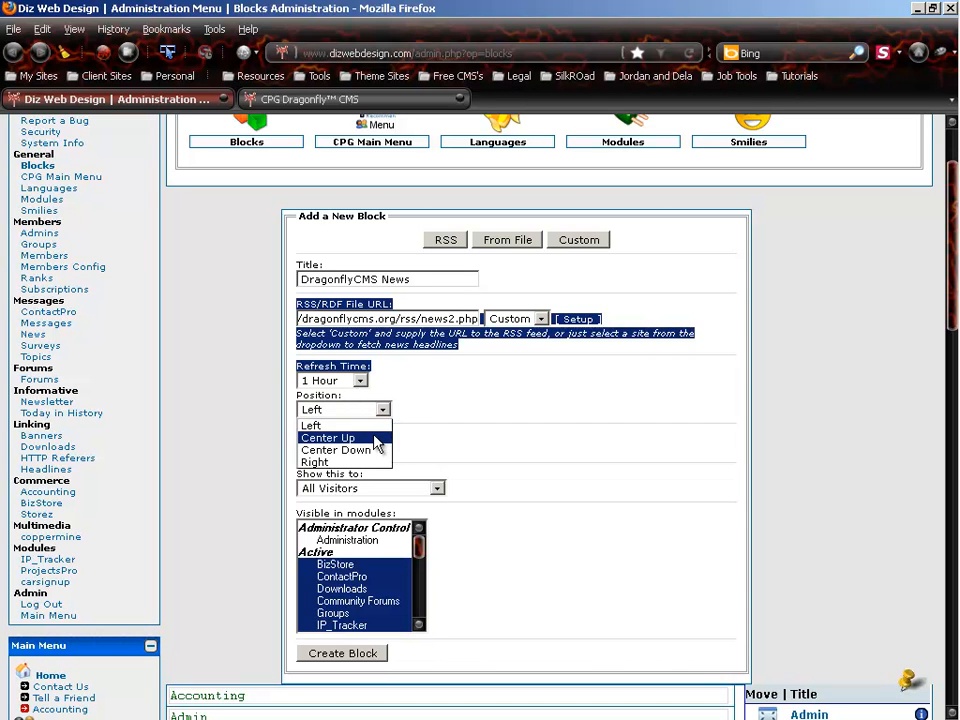
click(376, 442)
scroll(527, 435, down, 2)
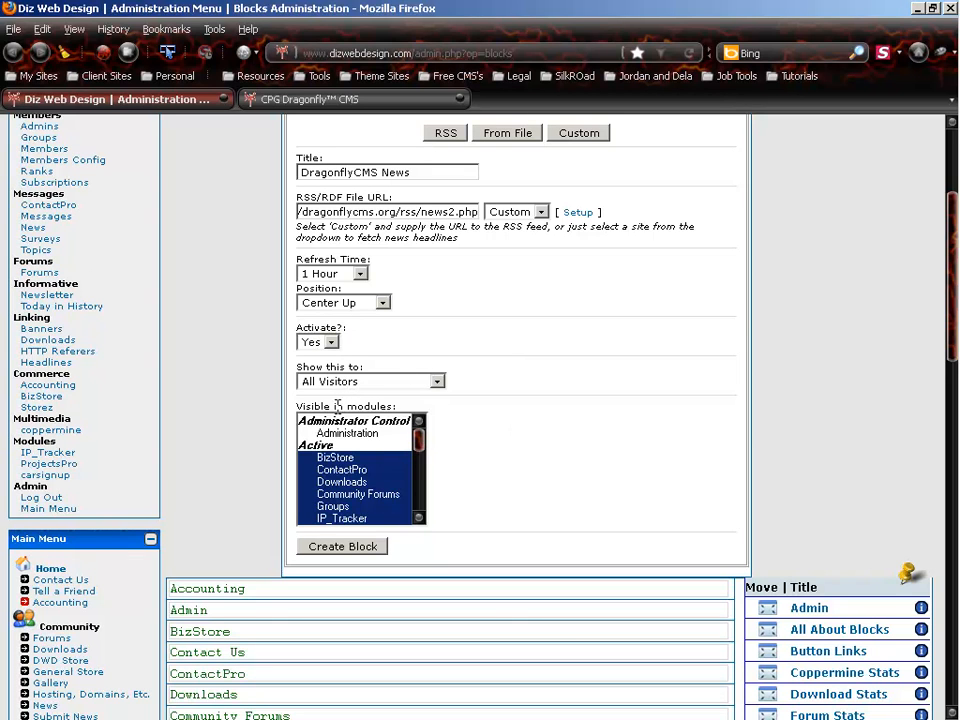
- Deselect ContactPro, Groups, Community Forums and Downloads from the modules in which the block is visible
mouse_move(420, 439)
mouse_down()
mouse_move(420, 510)
mouse_move(425, 437)
mouse_up()
ctrl+click(376, 469)
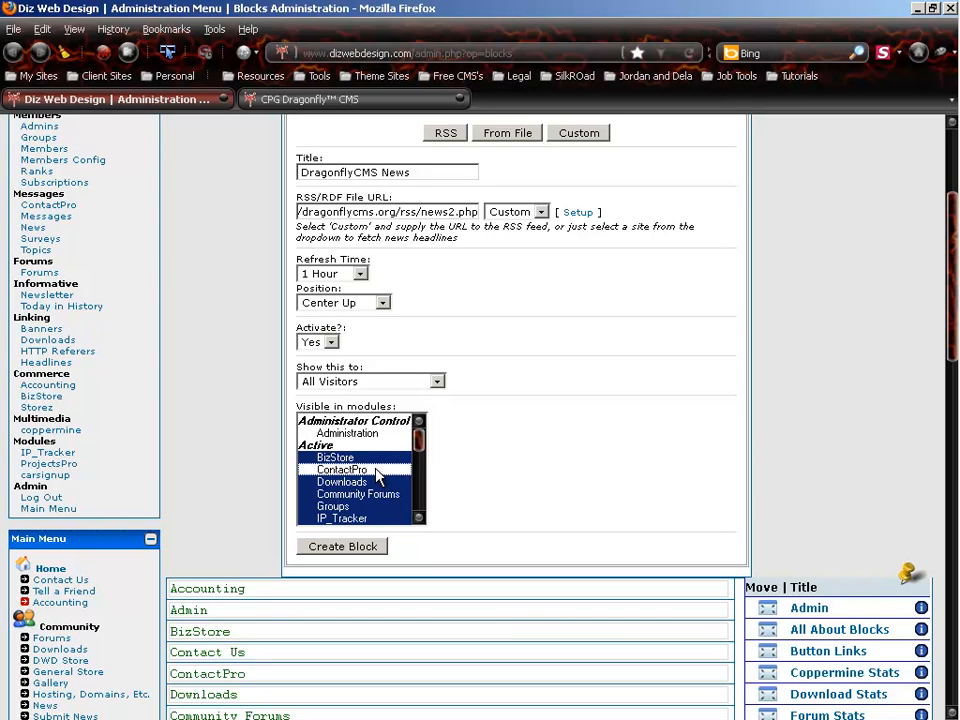
ctrl+click(378, 506)
ctrl+click(393, 494)
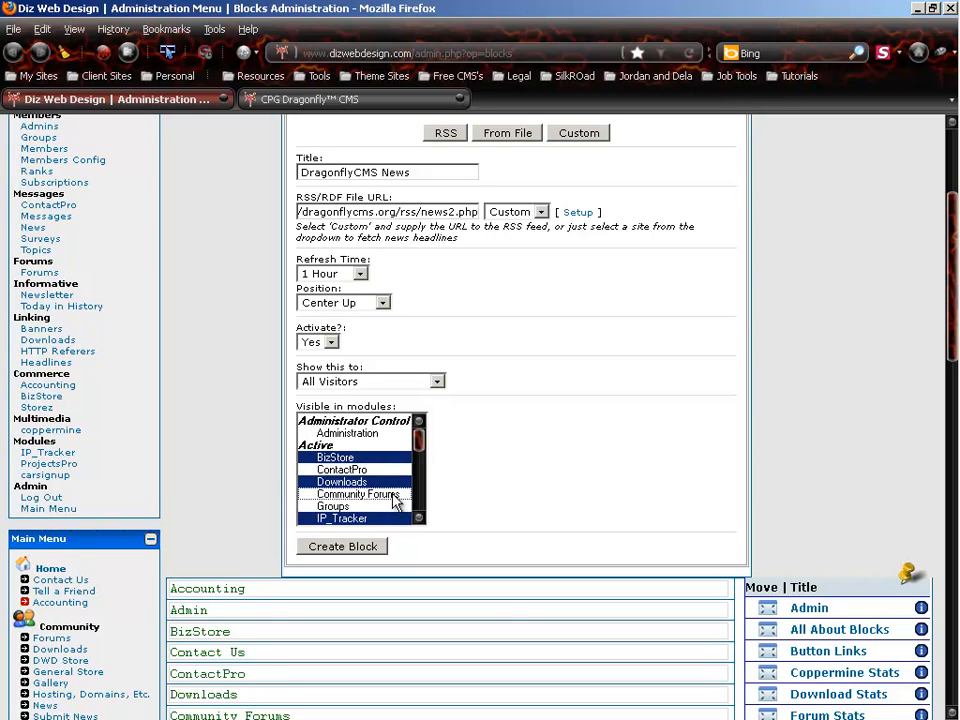
ctrl+click(399, 483)
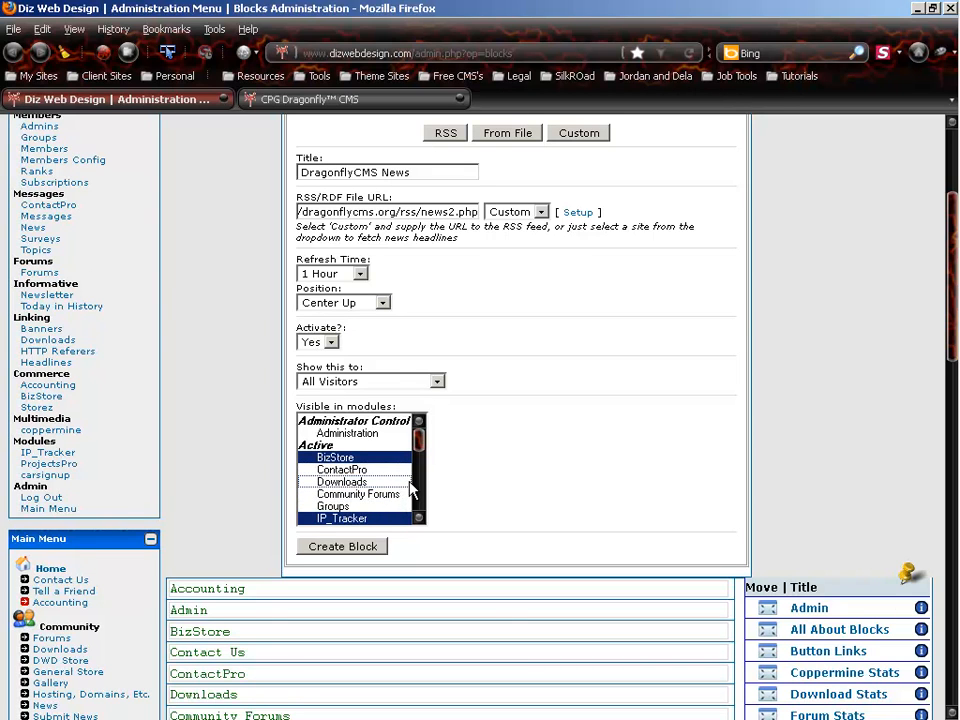
- Limit the block's visible modules to BizStore, Downloads, Groups, Members List and Our_Sponsors
click(377, 470)
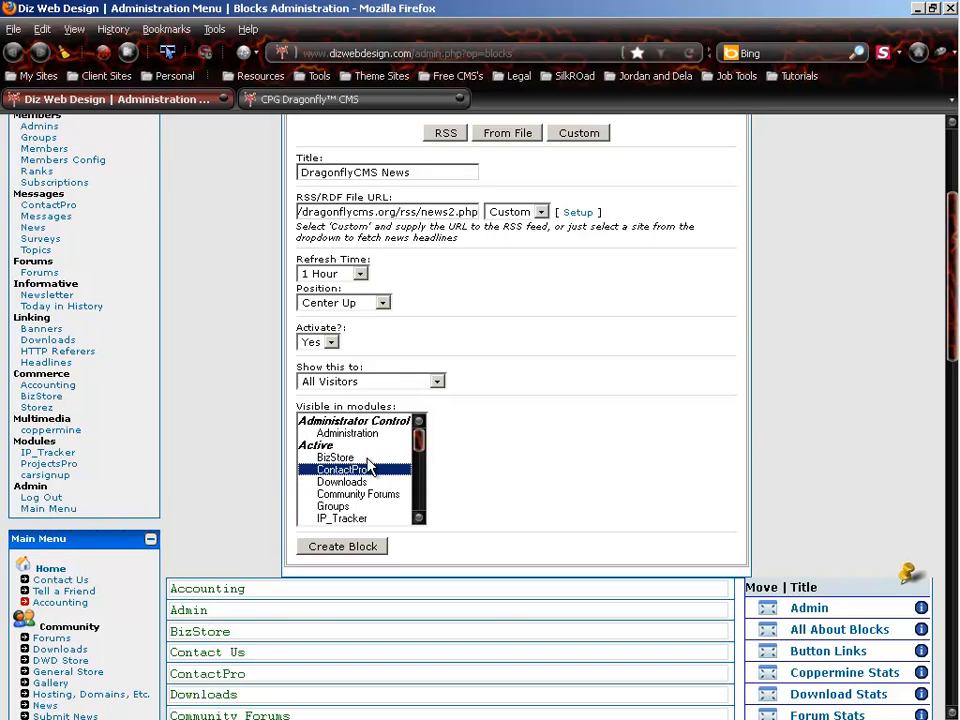
click(367, 458)
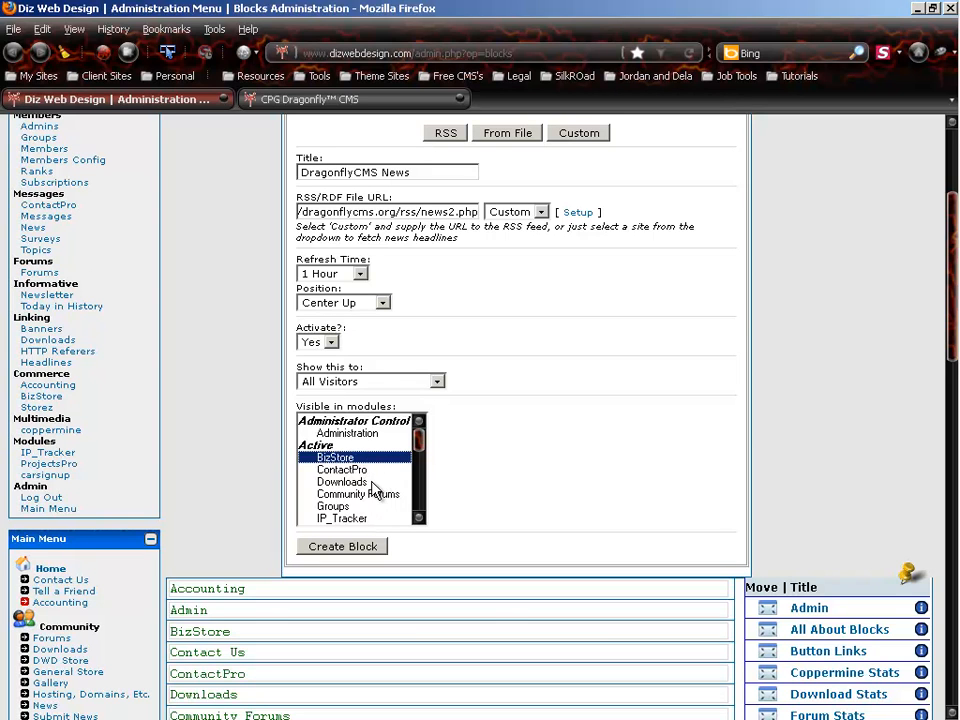
ctrl+click(370, 484)
ctrl+click(365, 507)
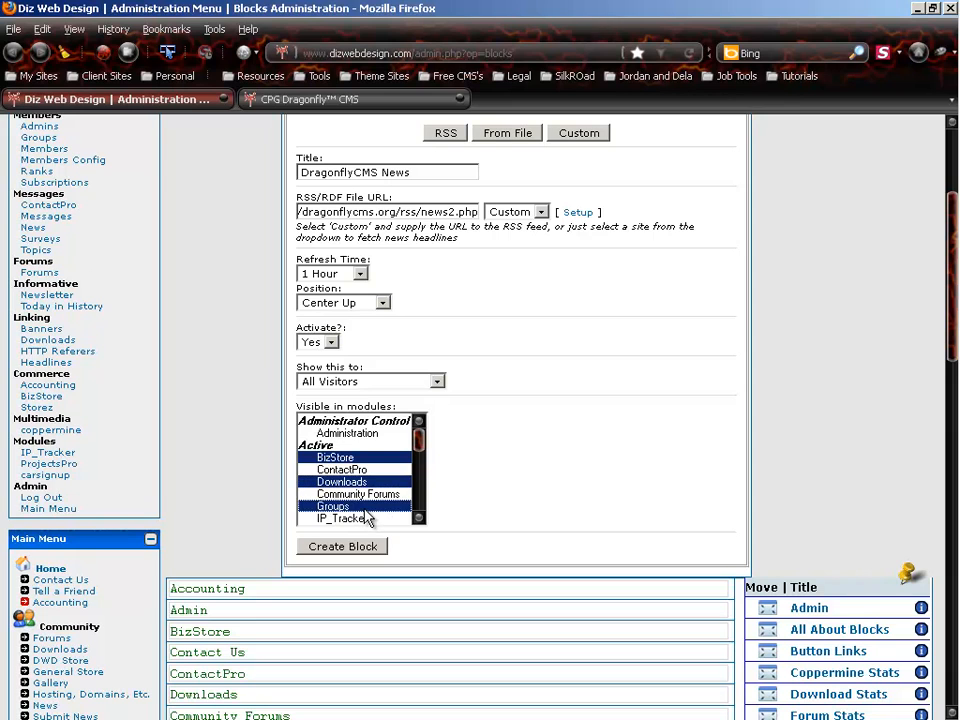
scroll(422, 455, down, 2)
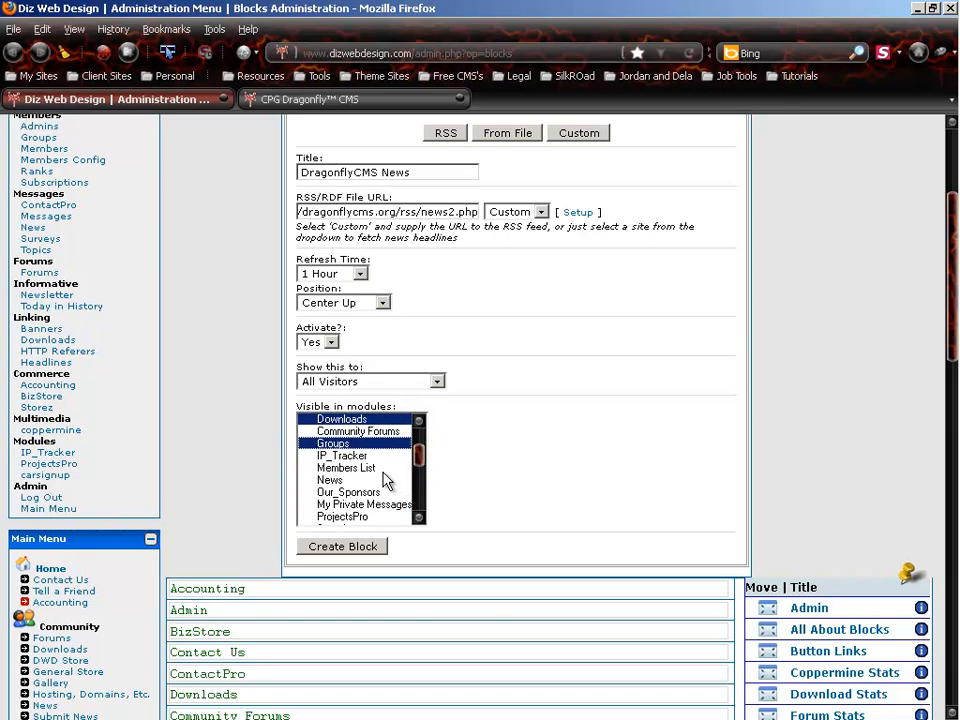
ctrl+click(370, 467)
ctrl+click(383, 493)
scroll(418, 461, down, 2)
scroll(418, 458, up, 2)
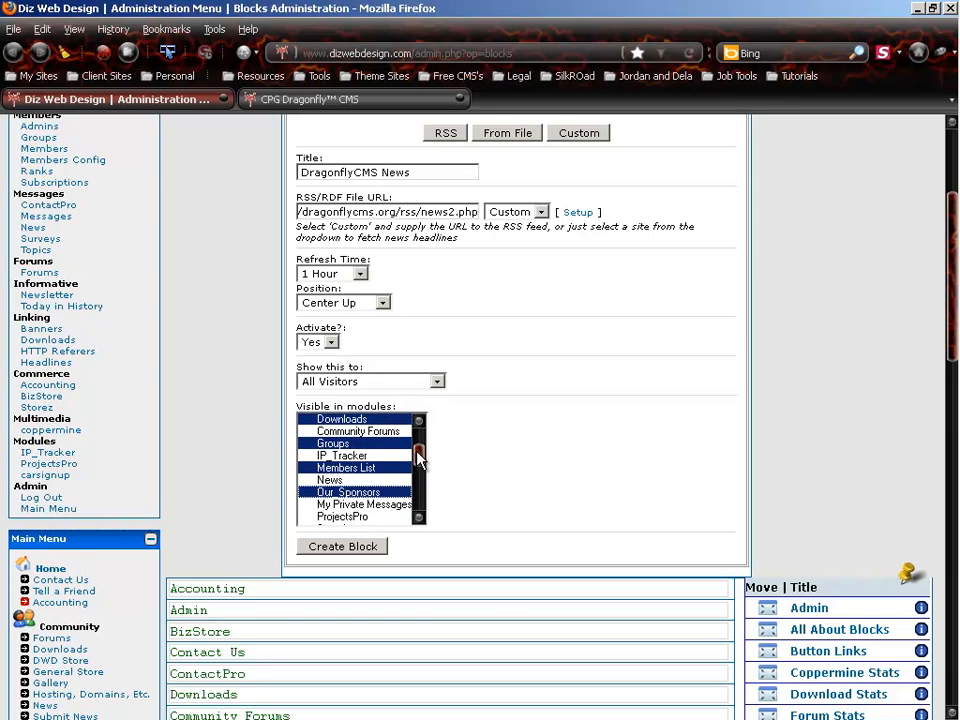
- Change the block's visible modules to only My Private Messages, News, Community Forums and Downloads
click(378, 507)
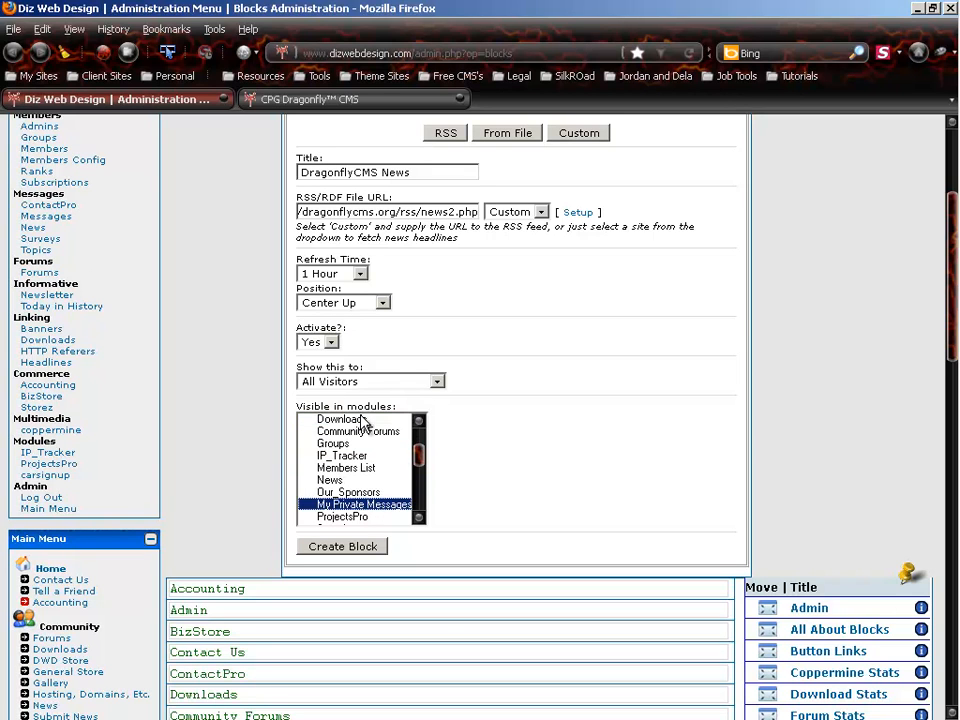
ctrl+click(345, 481)
ctrl+click(365, 433)
ctrl+click(360, 419)
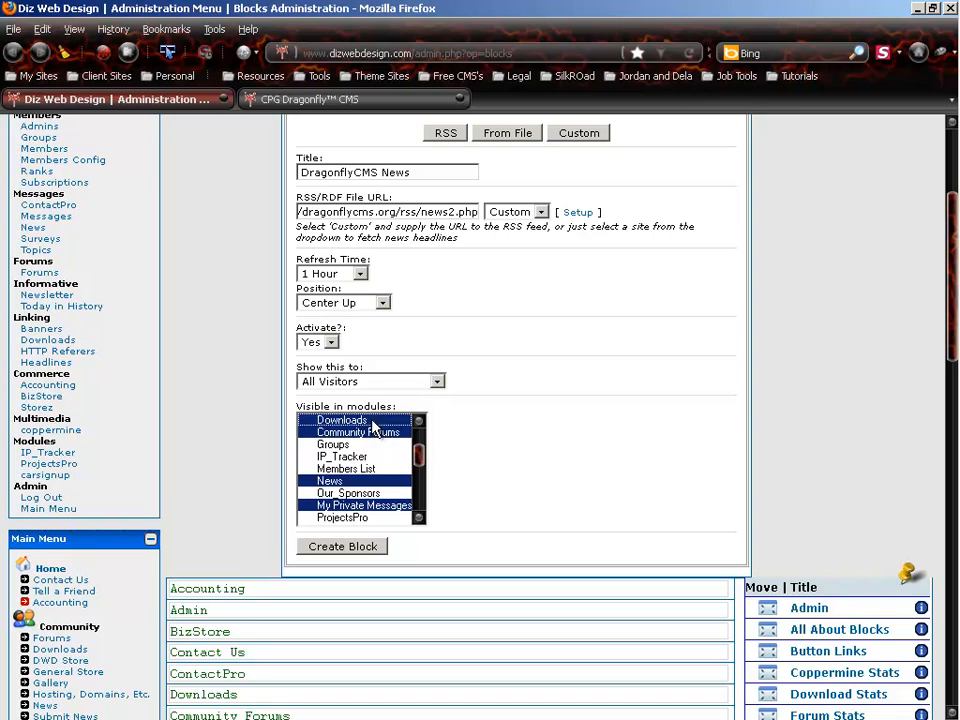
- Select all modules under Active, from BizStore through Photo Gallery, as the ones showing the block
drag(420, 454, 380, 515)
ctrl+click(378, 458)
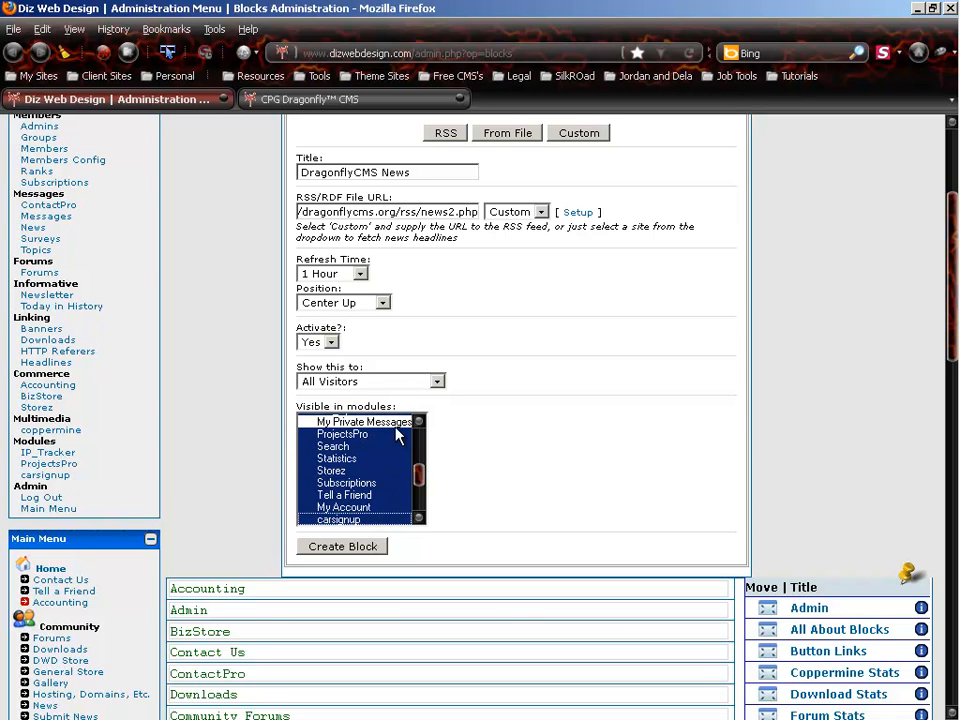
drag(417, 473, 418, 495)
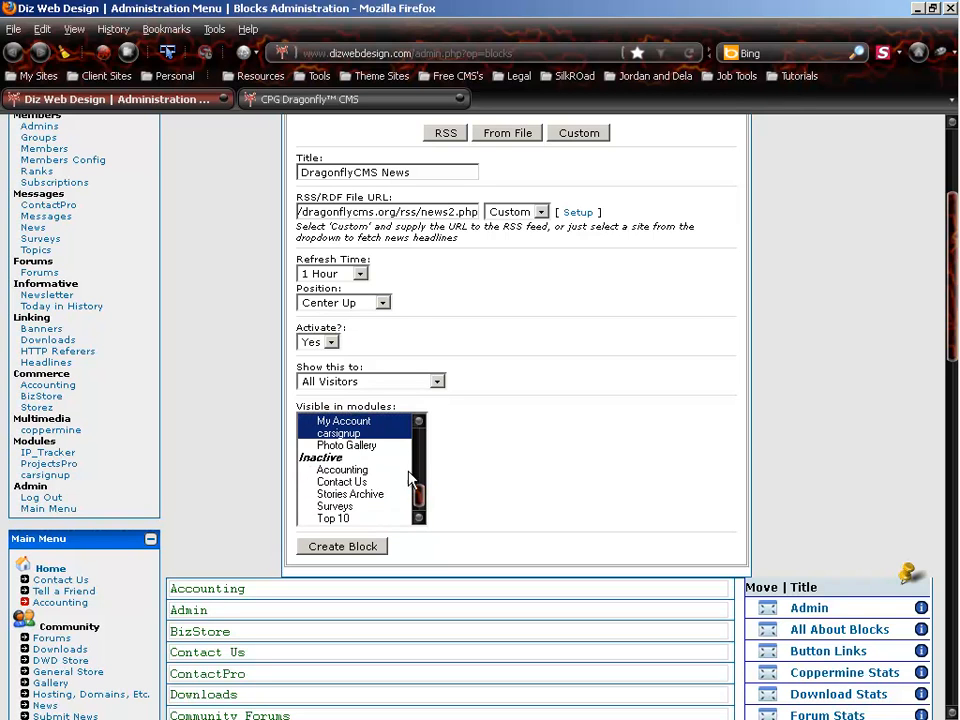
drag(385, 446, 425, 450)
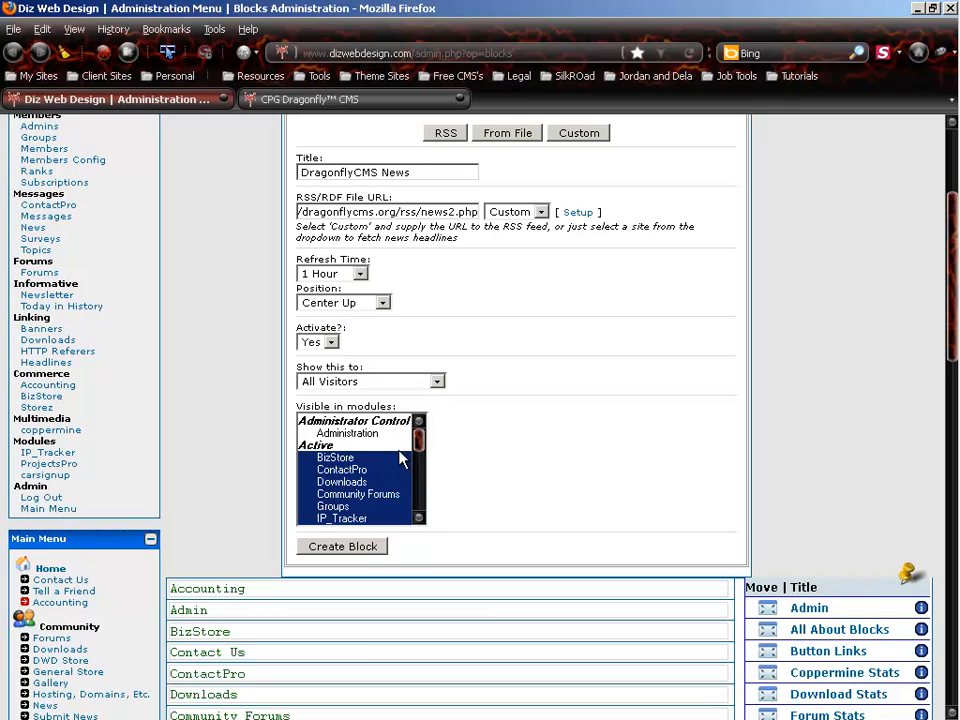
- Create the RSS block, reloading the page and resending the form data
click(363, 548)
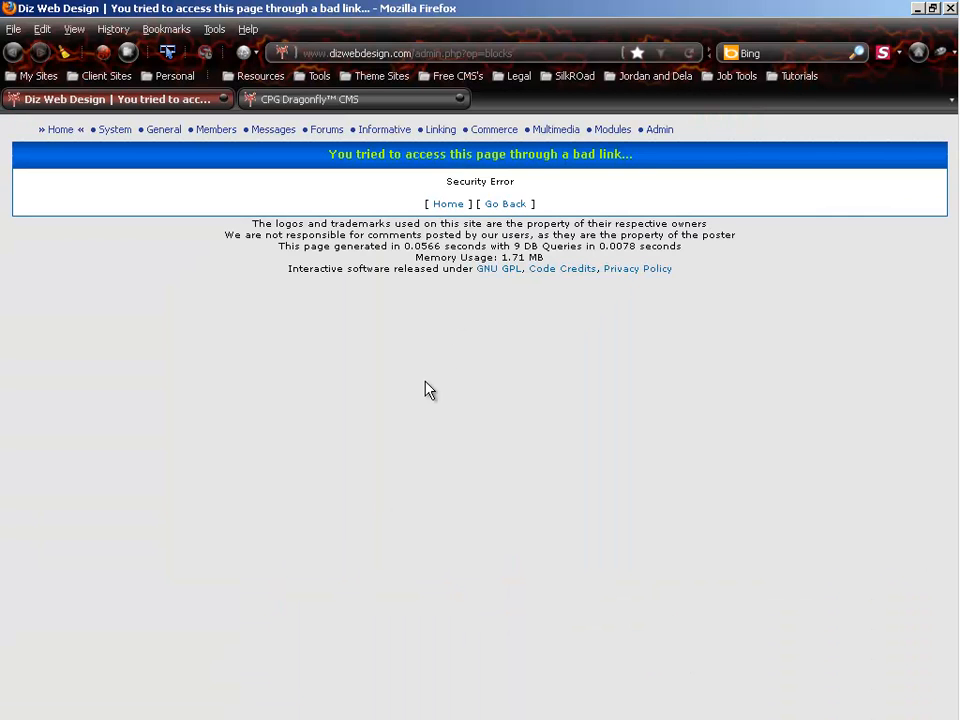
click(689, 53)
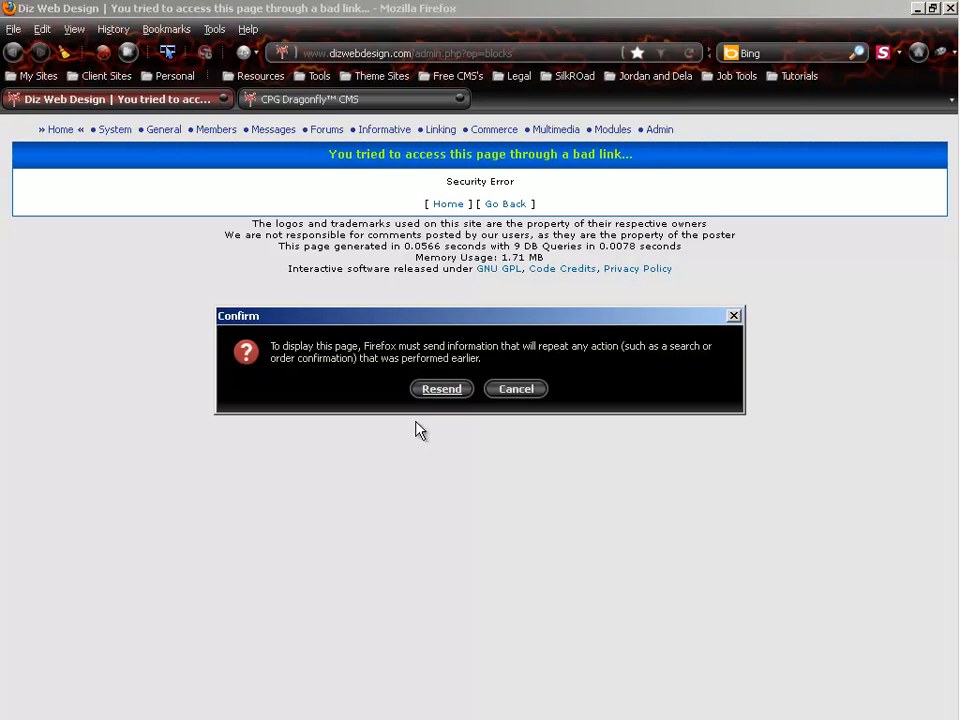
click(441, 389)
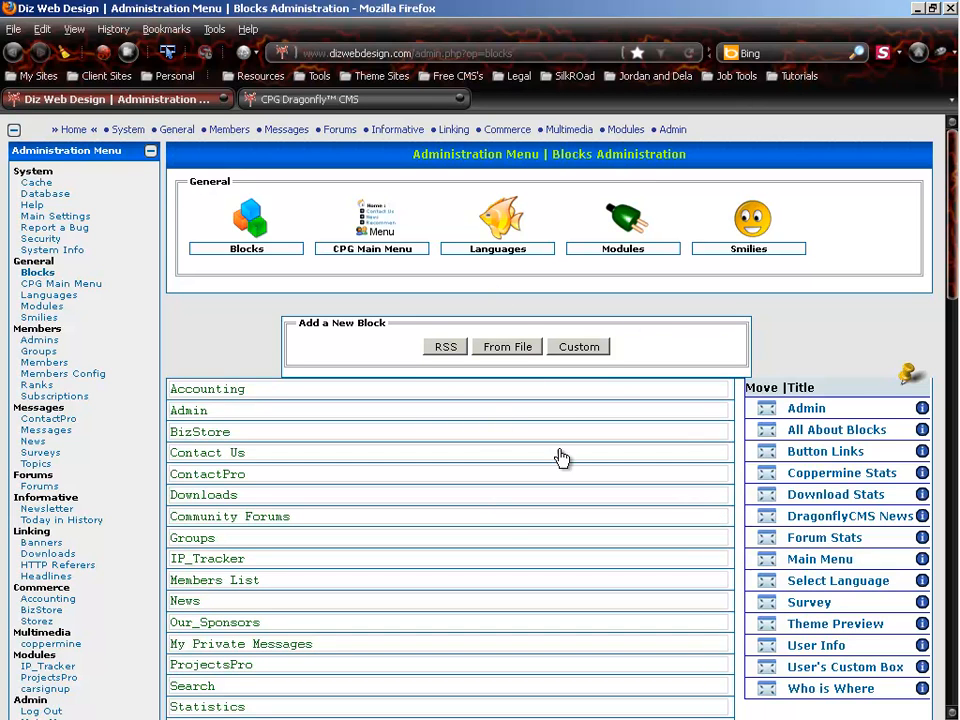
- Open the site's home page and look through it for the DragonflyCMS News block
click(72, 131)
scroll(465, 418, down, 8)
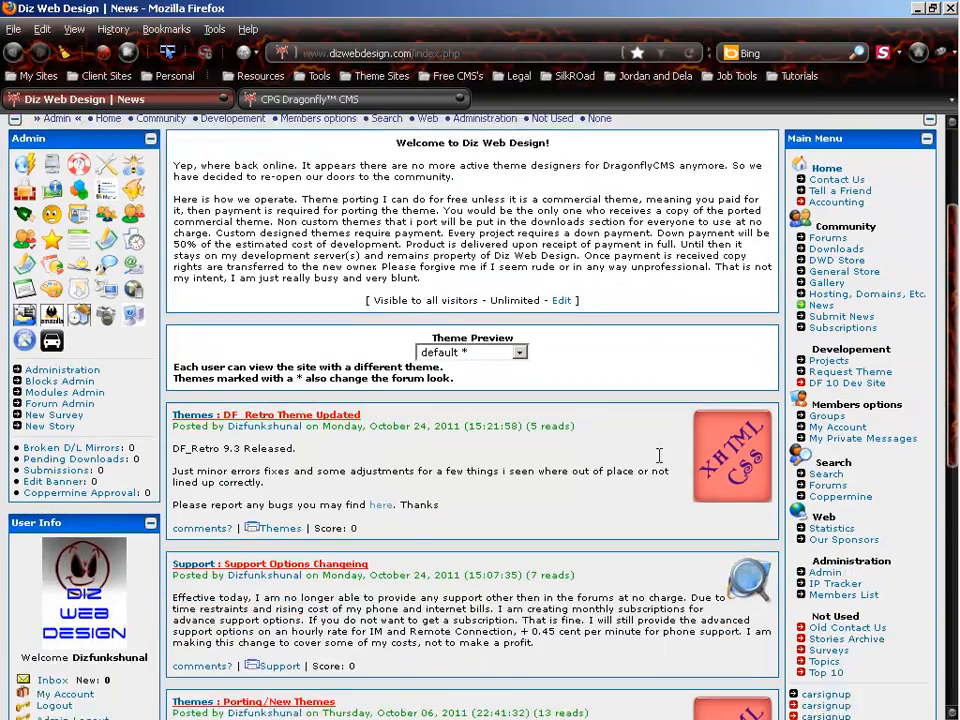
scroll(614, 456, up, 3)
scroll(614, 448, up, 6)
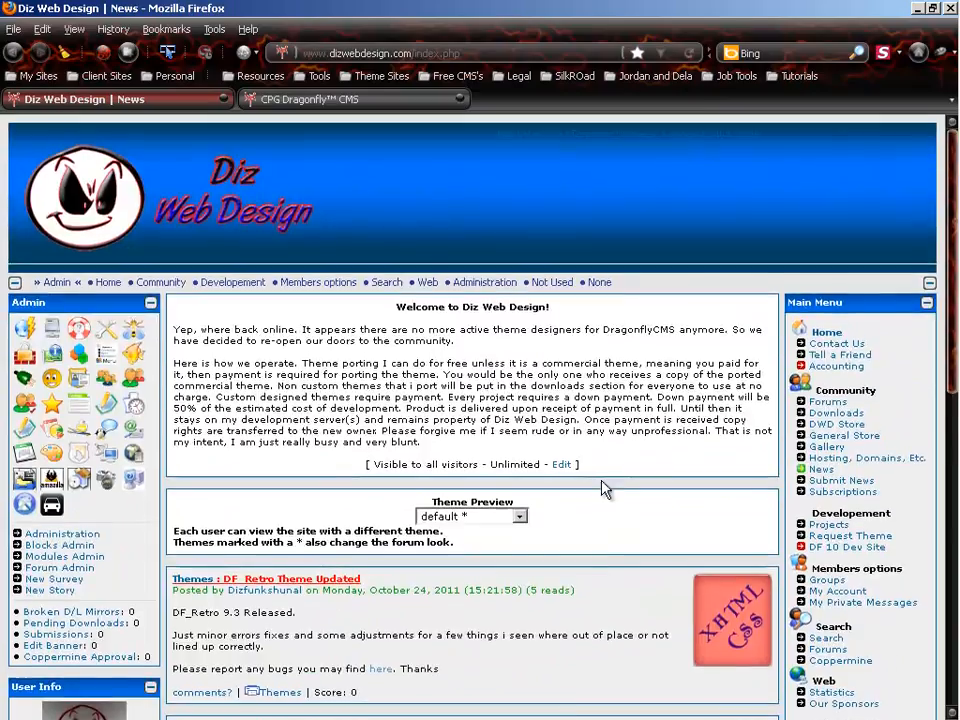
scroll(604, 489, down, 10)
scroll(596, 508, up, 6)
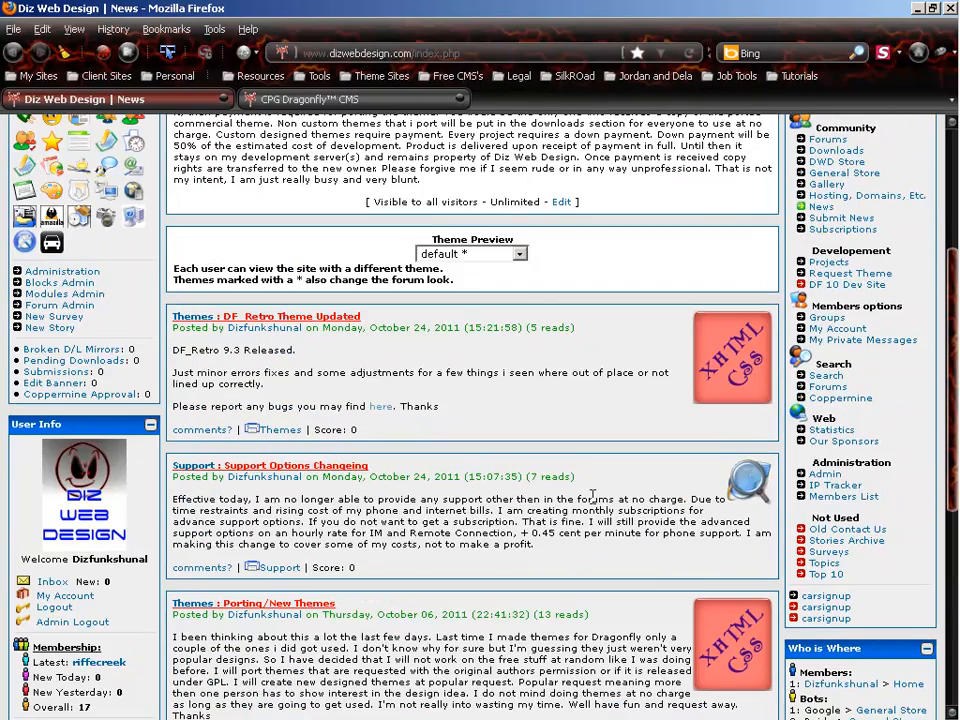
scroll(592, 497, up, 5)
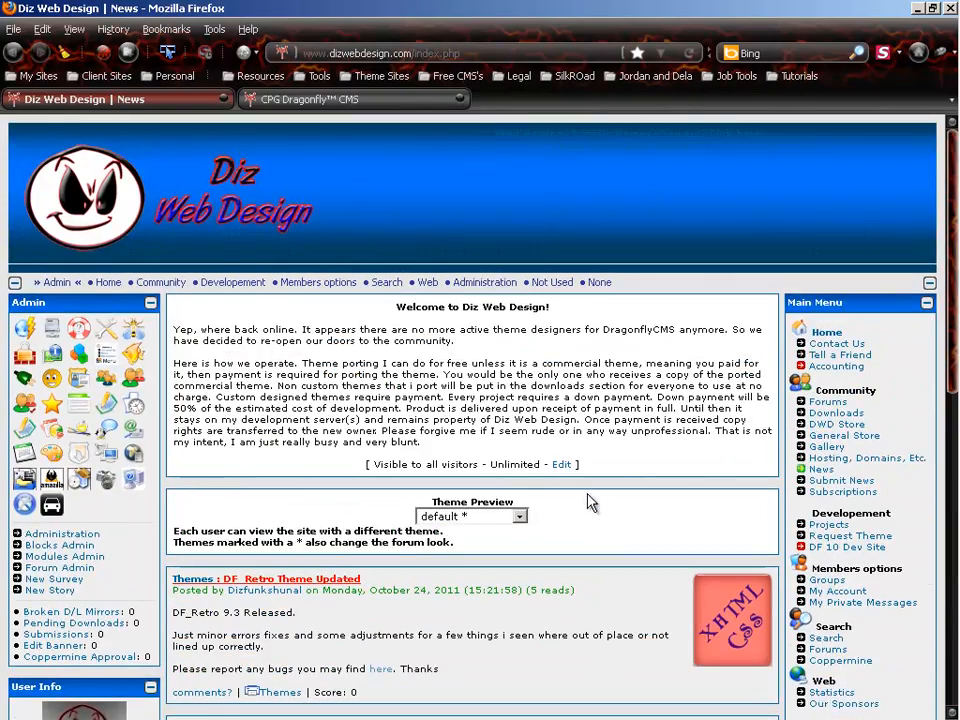
- Preview the DragonflyCMS News block from Blocks administration, and return to the block list
key(alt+Left)
scroll(678, 472, down, 2)
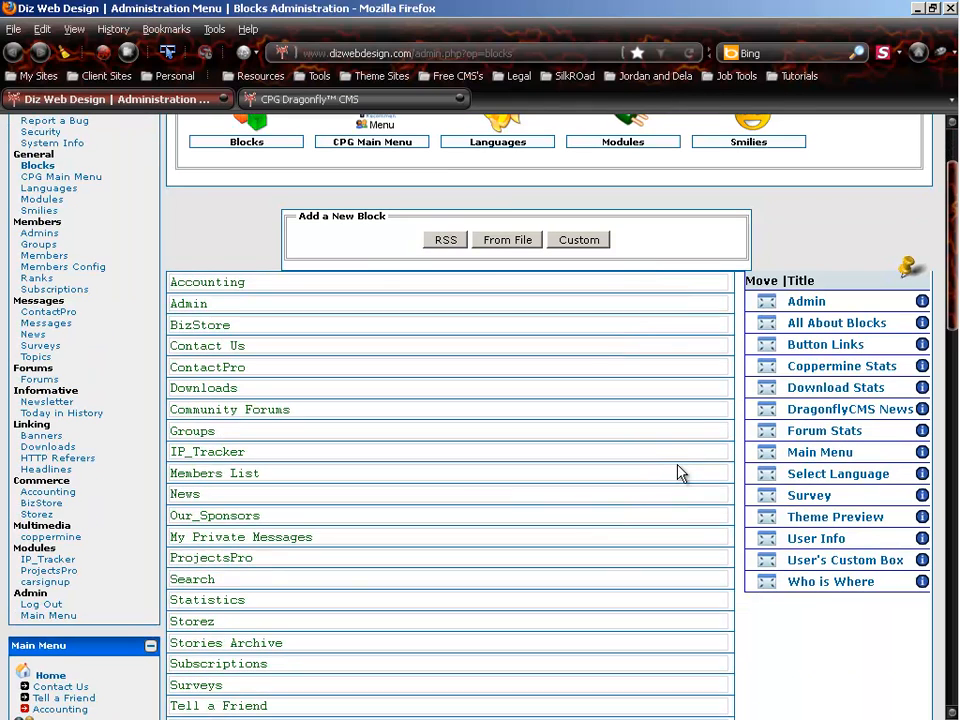
click(838, 409)
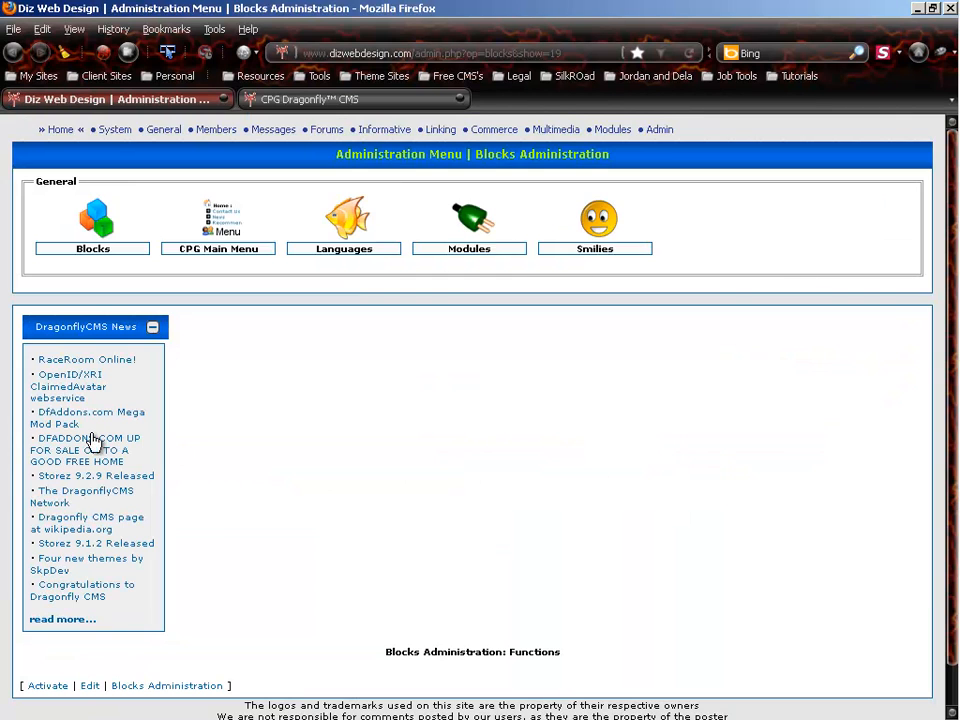
click(150, 687)
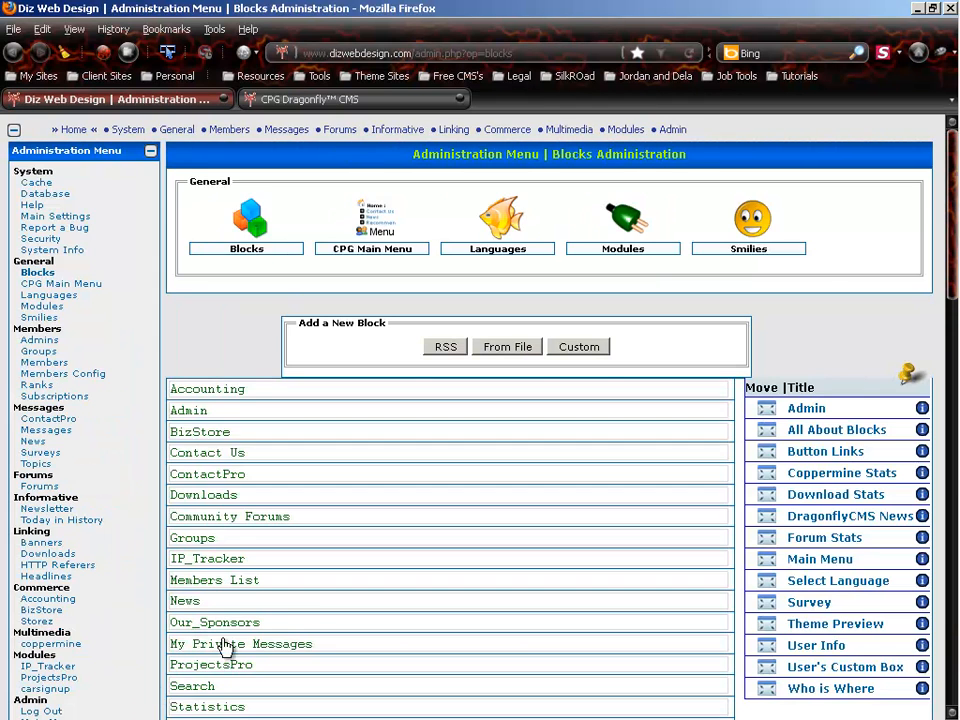
- Expand the News module's block layout to examine its assigned blocks, and collapse it again
scroll(340, 530, down, 5)
scroll(340, 530, down, 1)
click(272, 287)
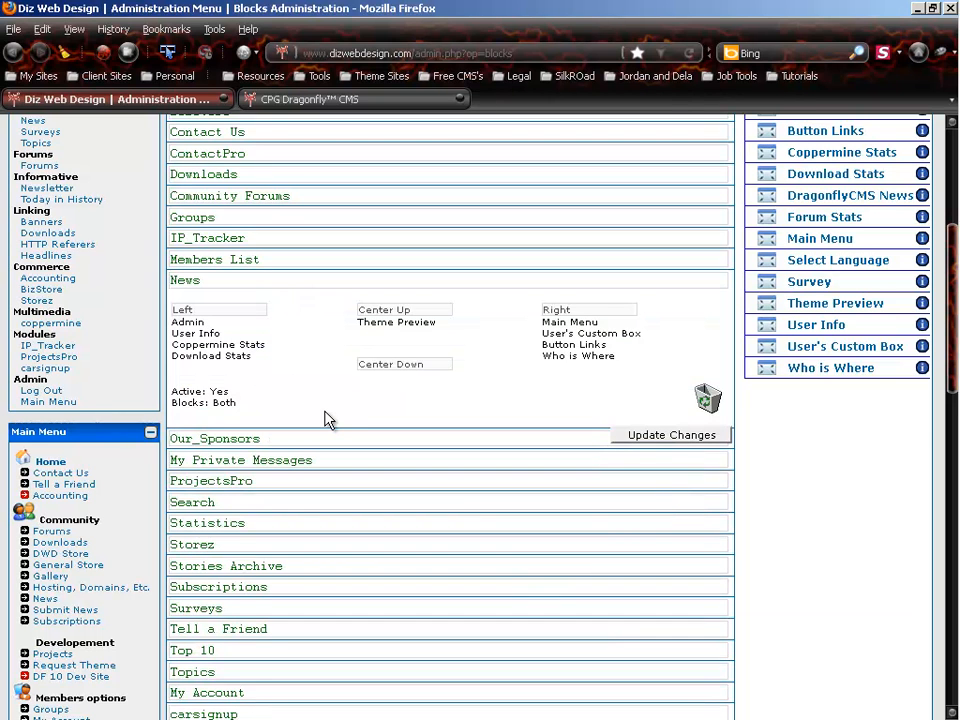
scroll(387, 325, up, 2)
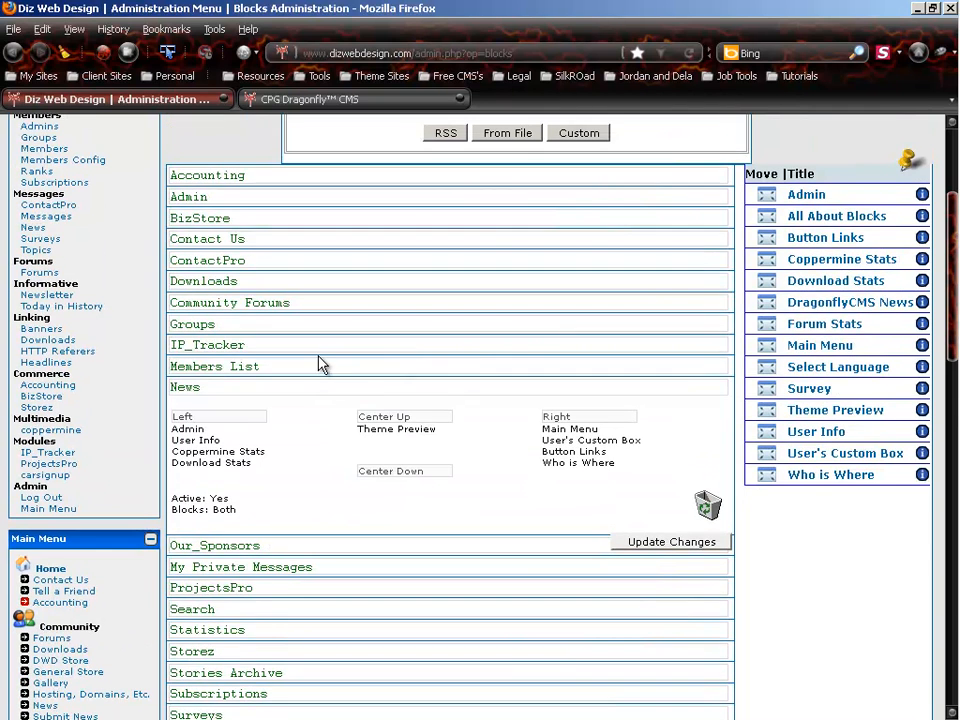
click(300, 390)
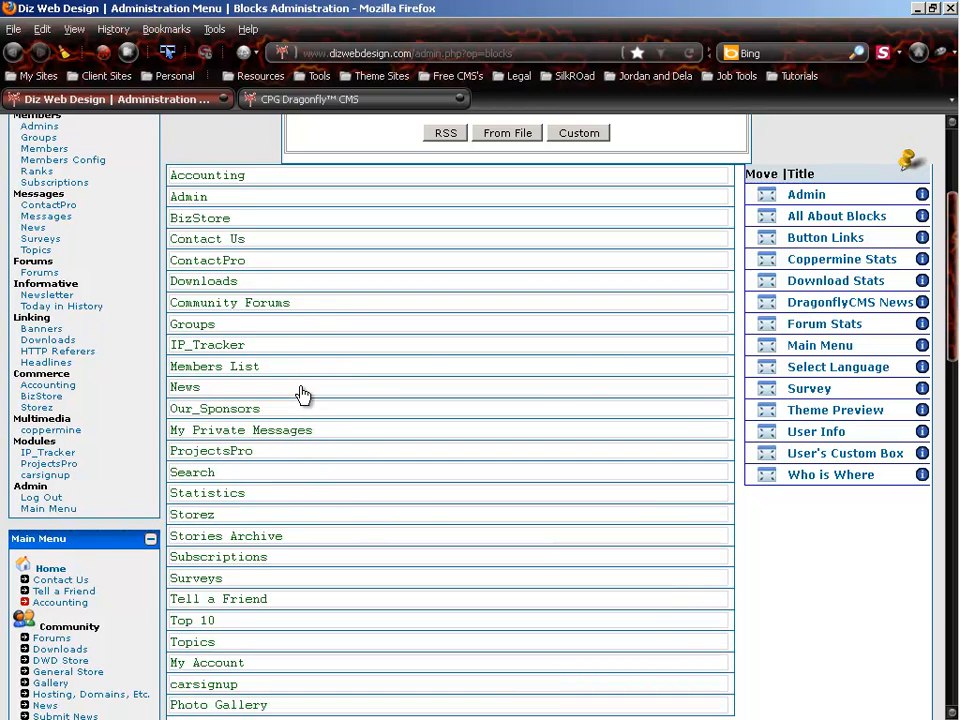
- Compare the assigned blocks in the Community Forums, News and Members List module layouts
click(290, 305)
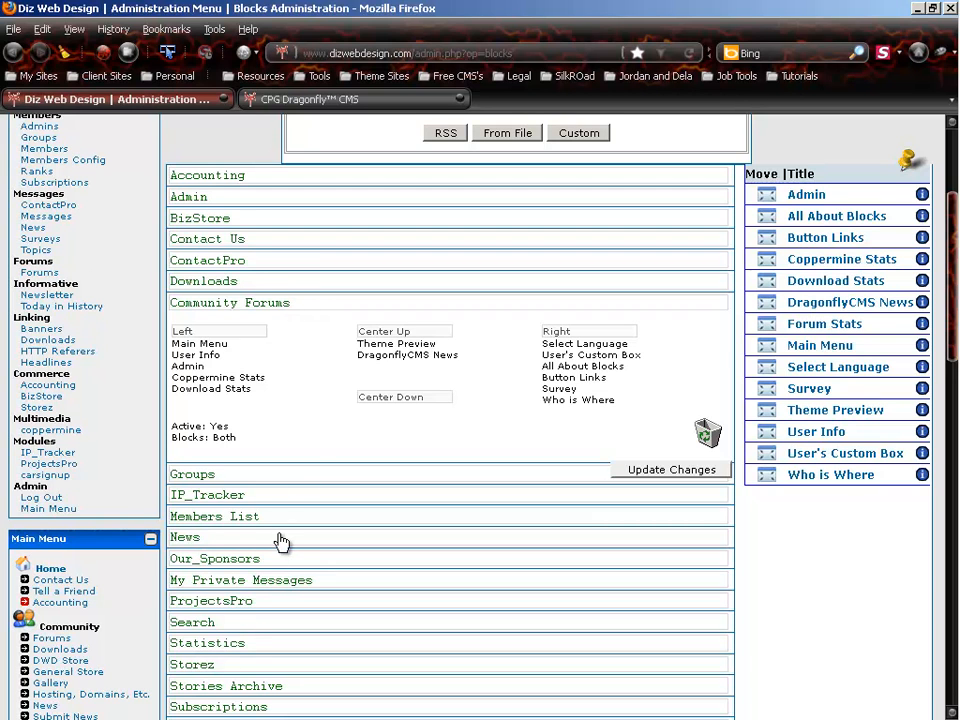
click(328, 305)
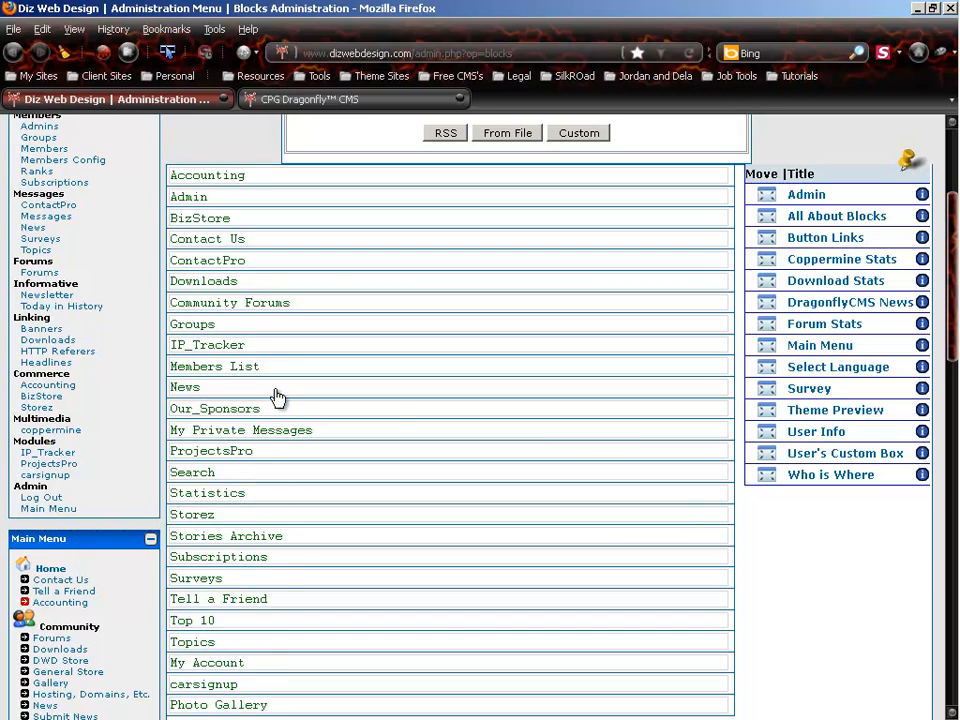
click(278, 397)
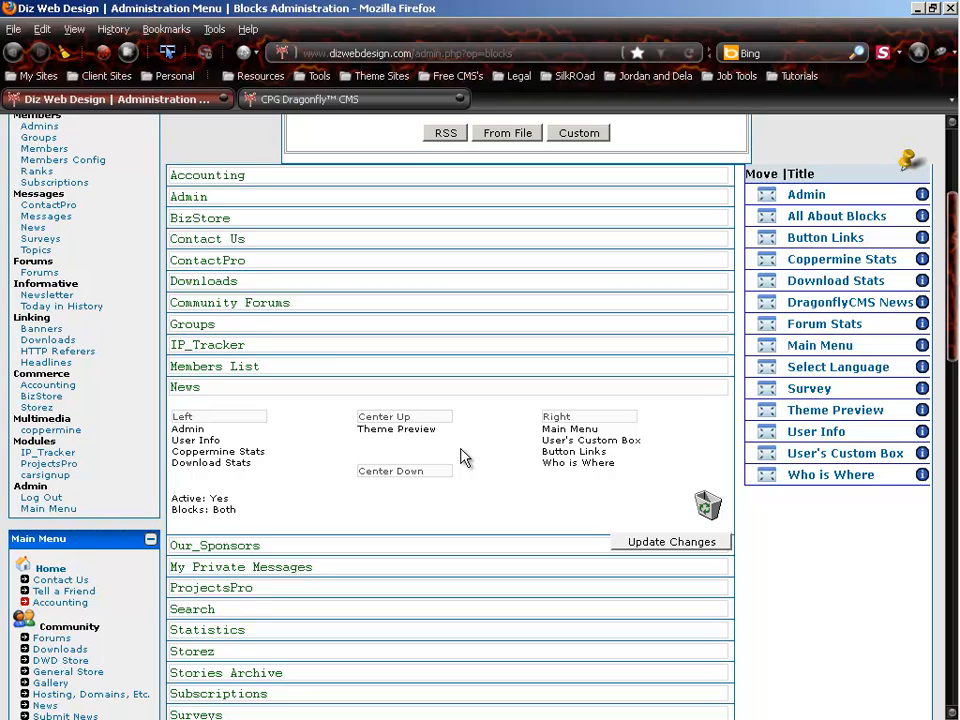
click(330, 388)
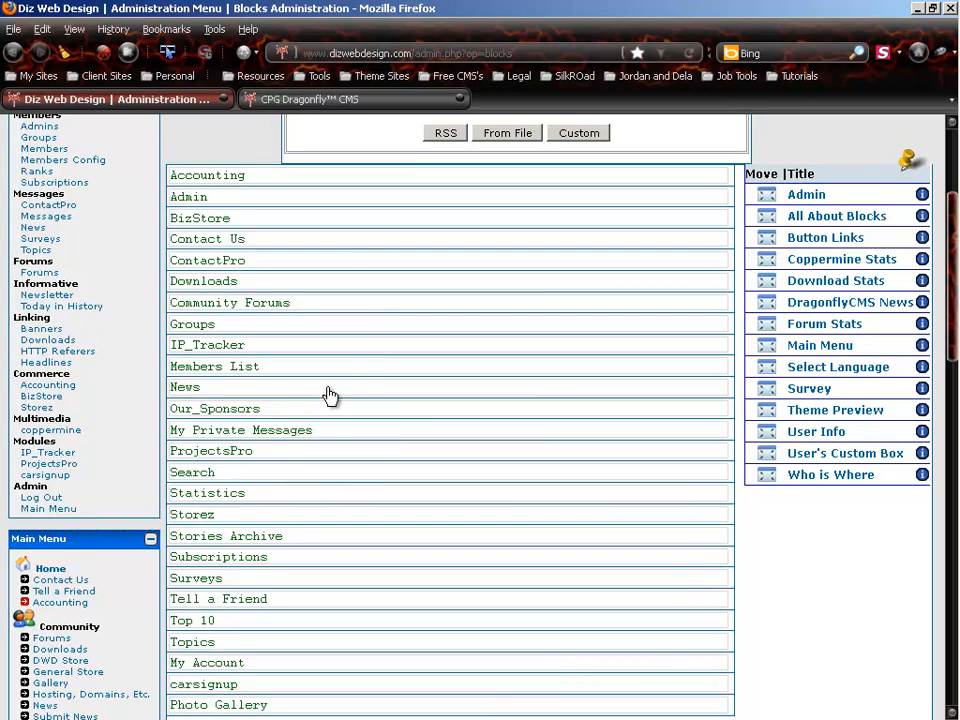
click(345, 370)
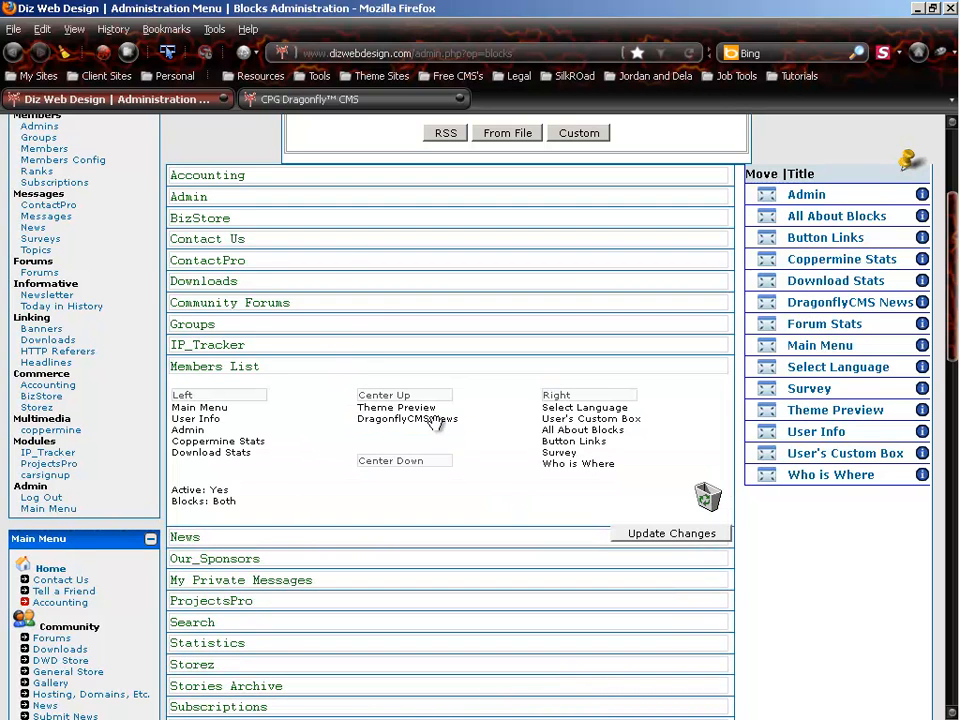
- Open the site's Members List page and look at where the DragonflyCMS News block is displayed
scroll(427, 435, up, 5)
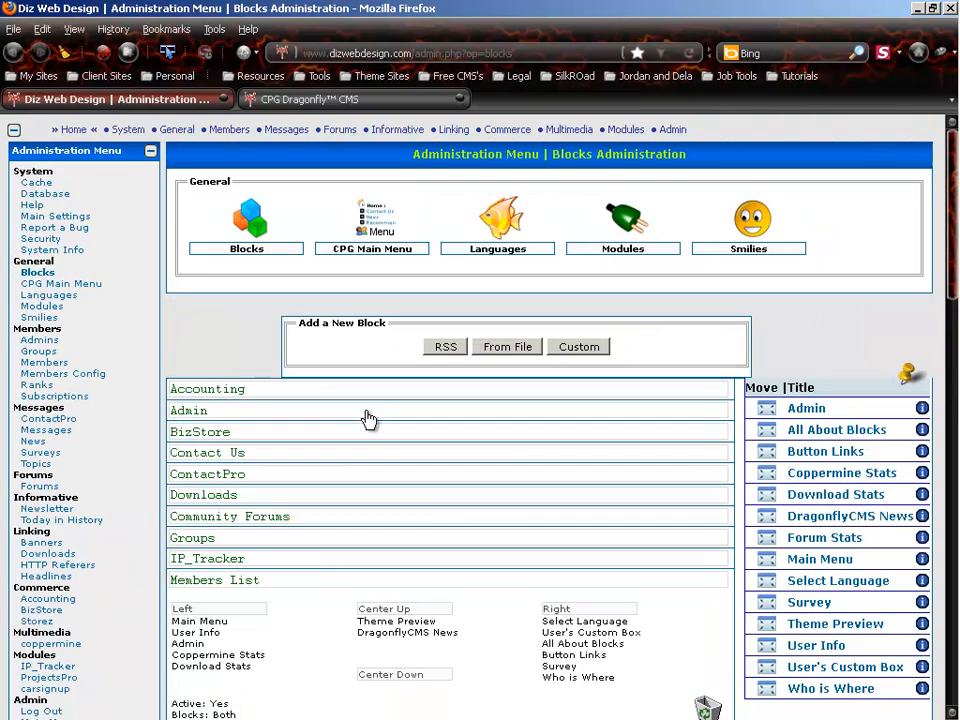
click(75, 131)
mouse_move(485, 282)
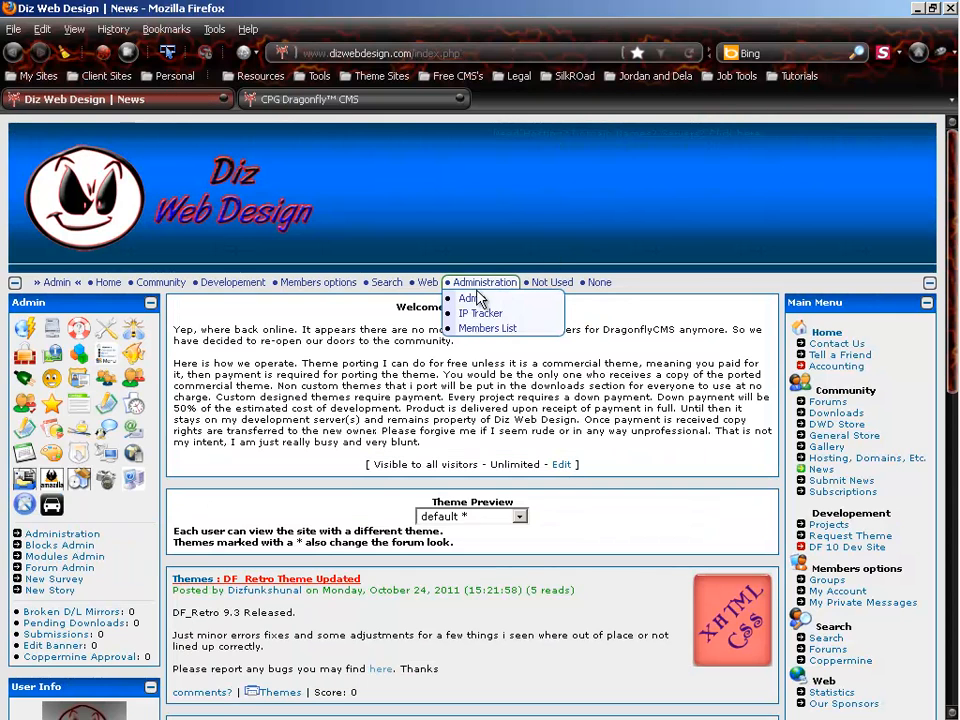
click(482, 328)
scroll(548, 492, down, 4)
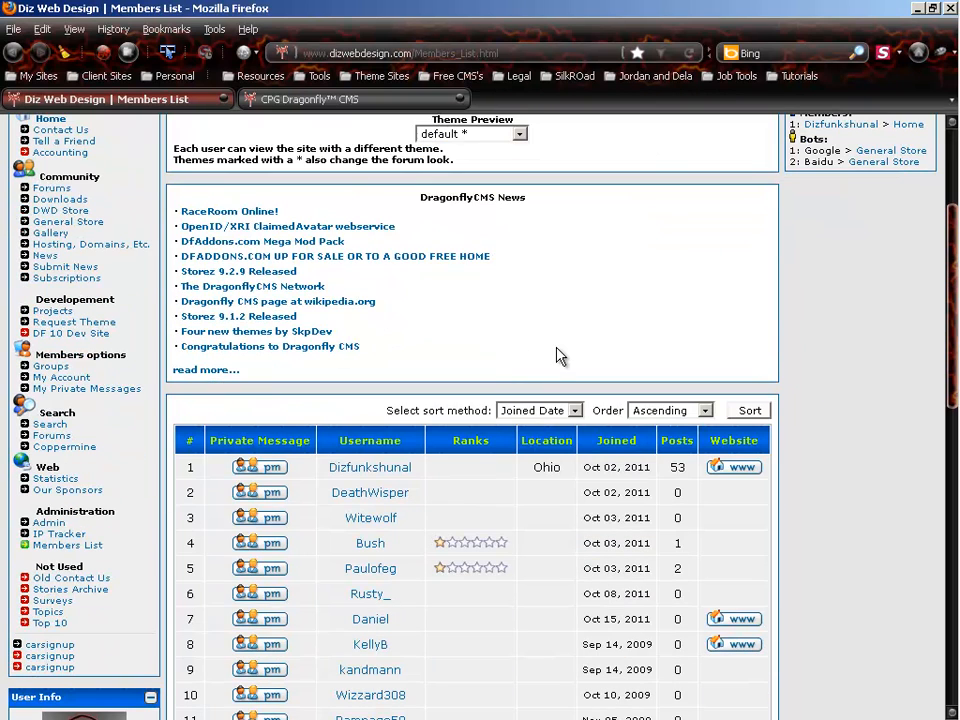
scroll(560, 357, up, 4)
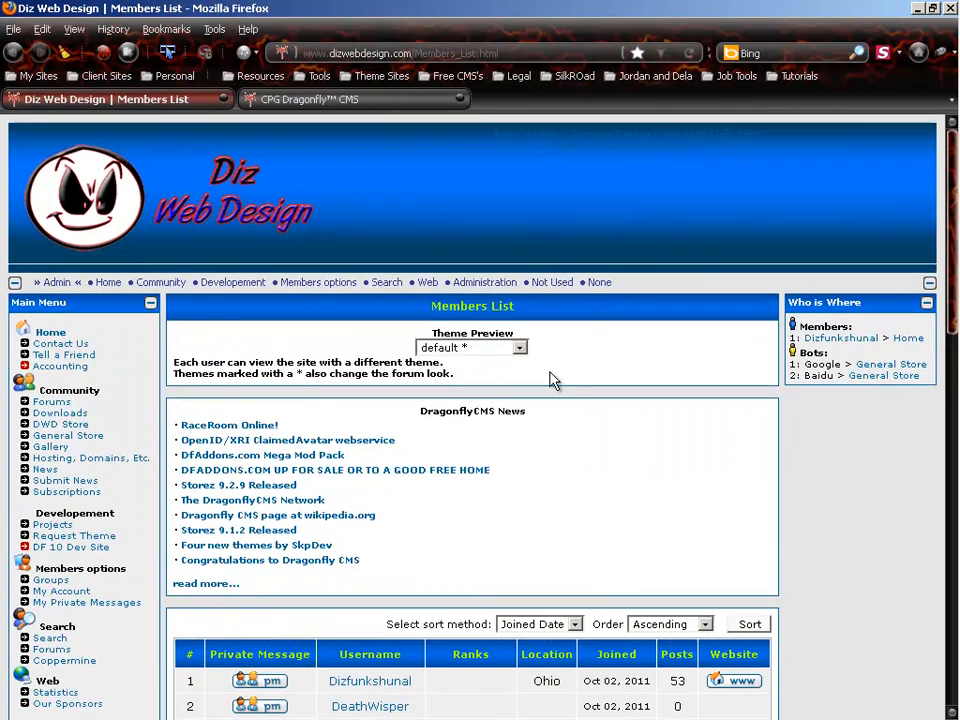
- In Blocks administration, add the DragonflyCMS News block to the News module's Center Up area and save the layout changes
mouse_move(53, 284)
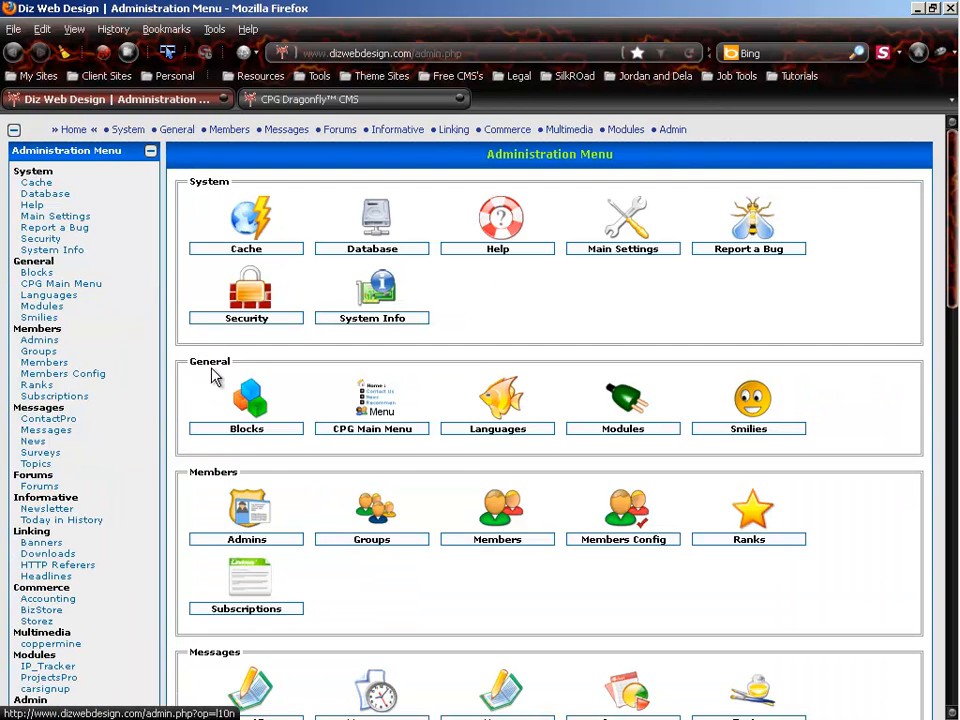
click(248, 390)
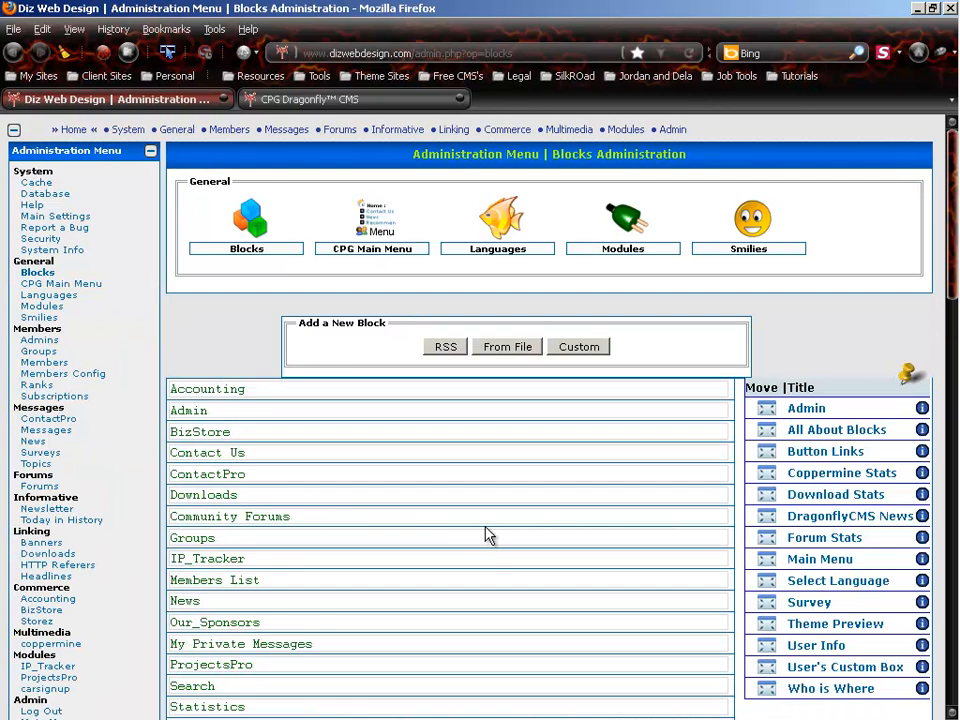
scroll(489, 536, down, 2)
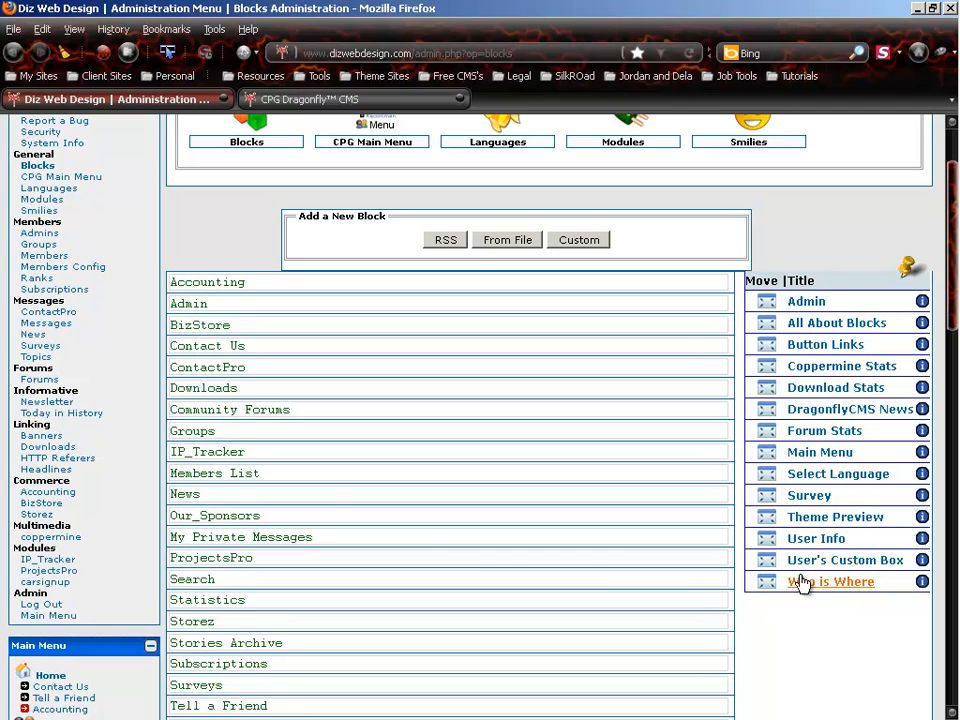
click(313, 497)
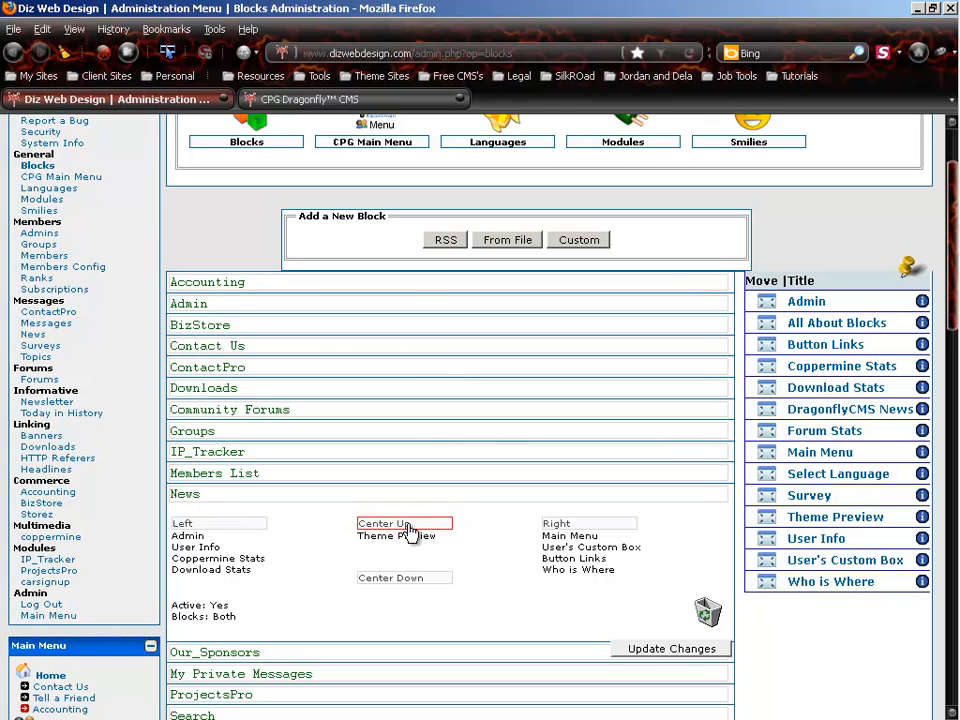
click(770, 411)
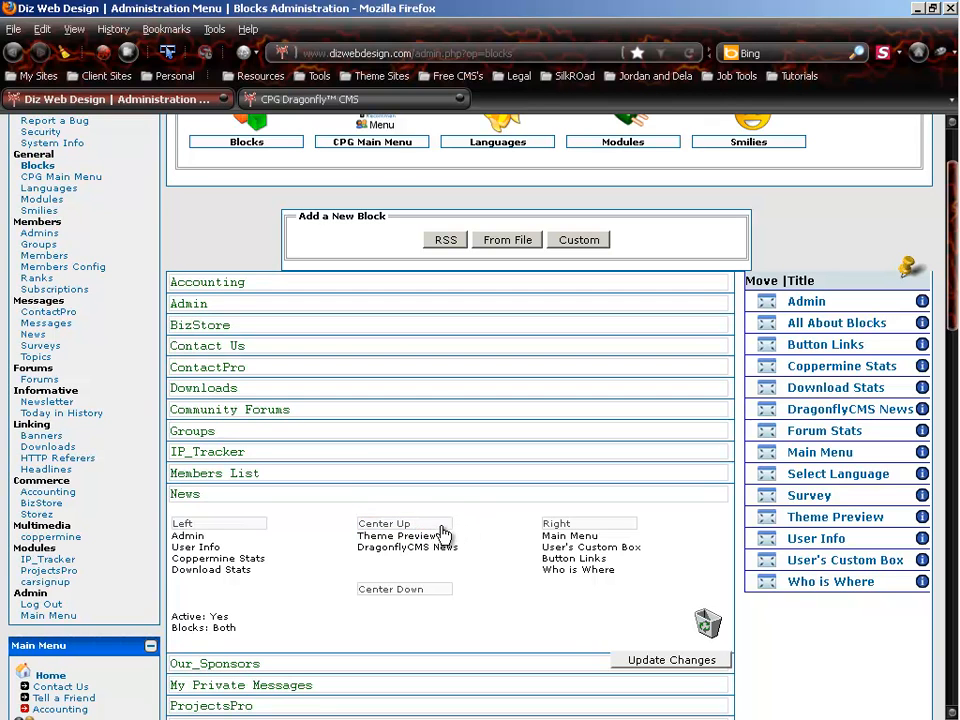
scroll(499, 589, down, 2)
click(641, 556)
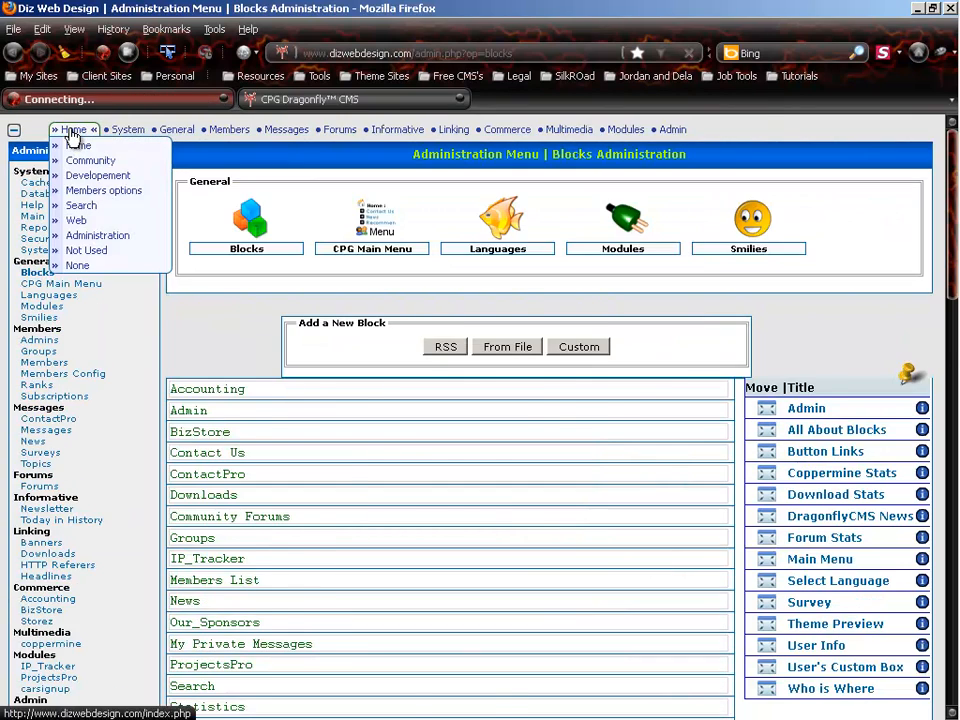
- Open the site's home page and check the placement of the DragonflyCMS News block
click(72, 136)
scroll(529, 531, down, 2)
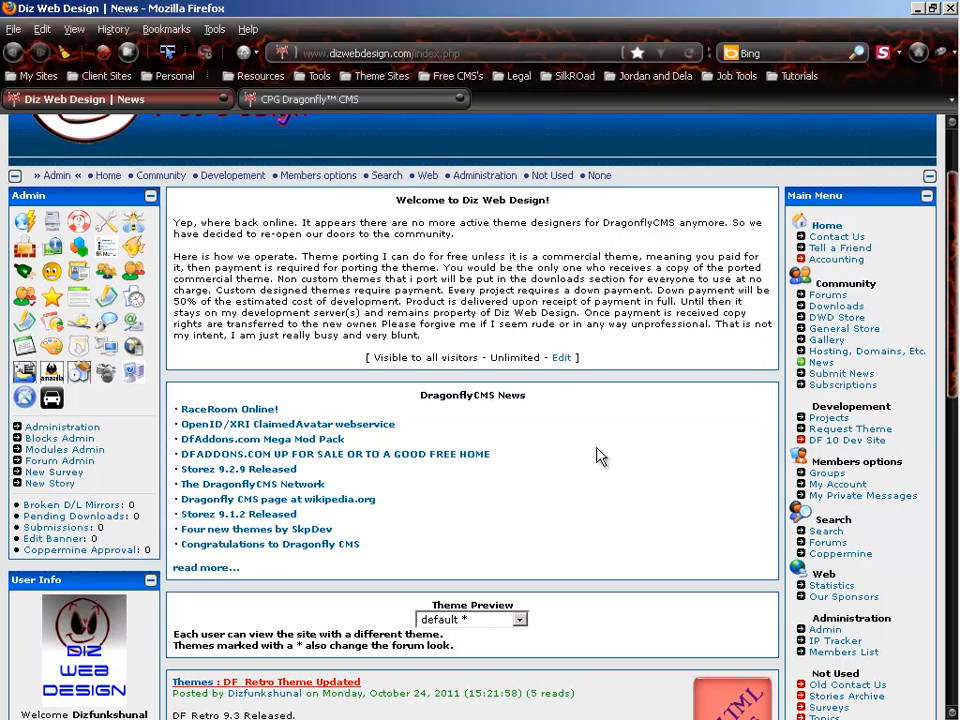
scroll(591, 503, down, 2)
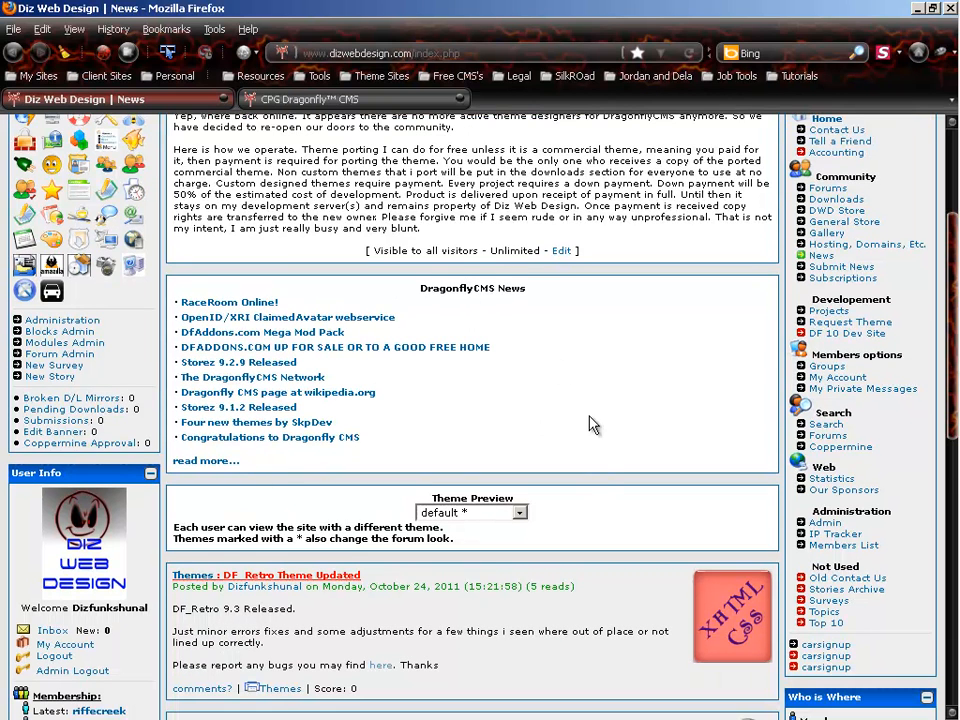
scroll(600, 470, up, 2)
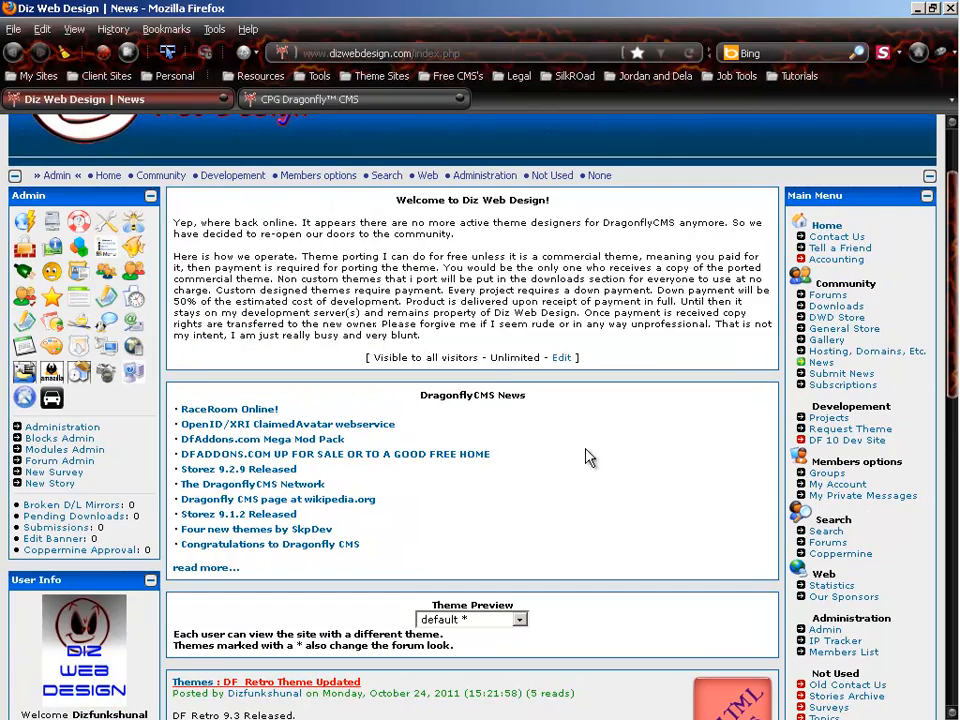
- Deactivate the DragonflyCMS News block in Blocks administration and check its active status in the block's info details
click(57, 176)
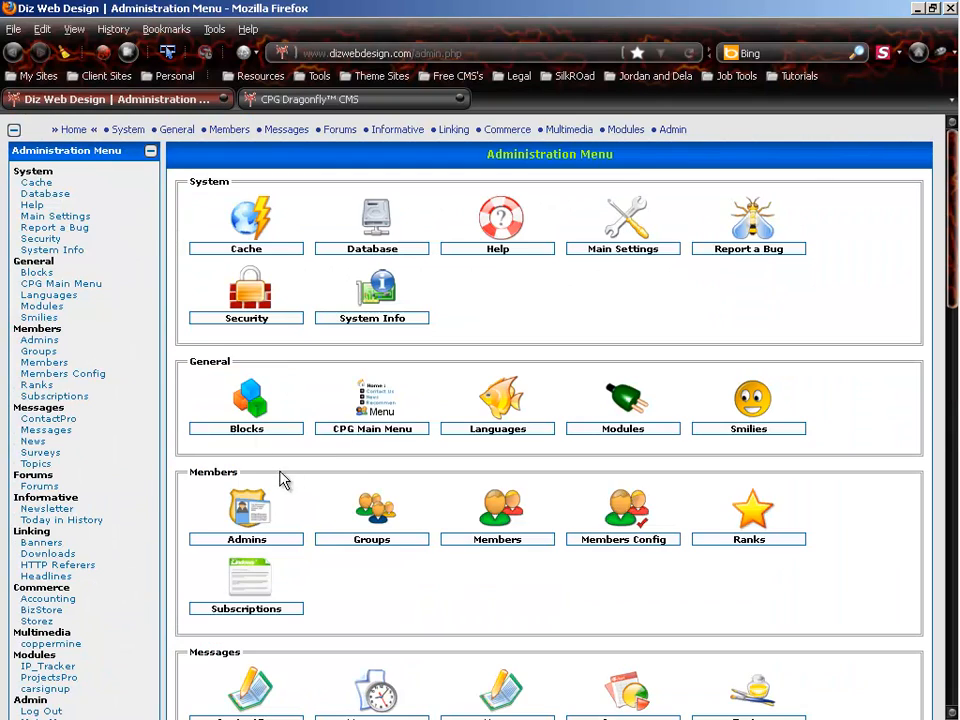
click(250, 420)
scroll(561, 551, down, 4)
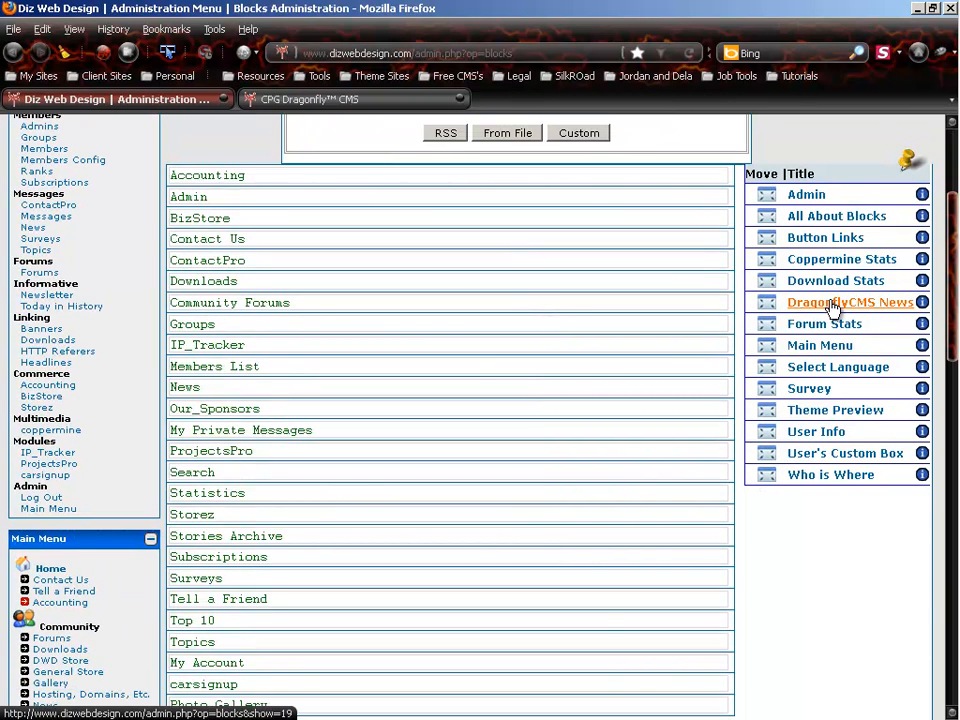
mouse_move(923, 304)
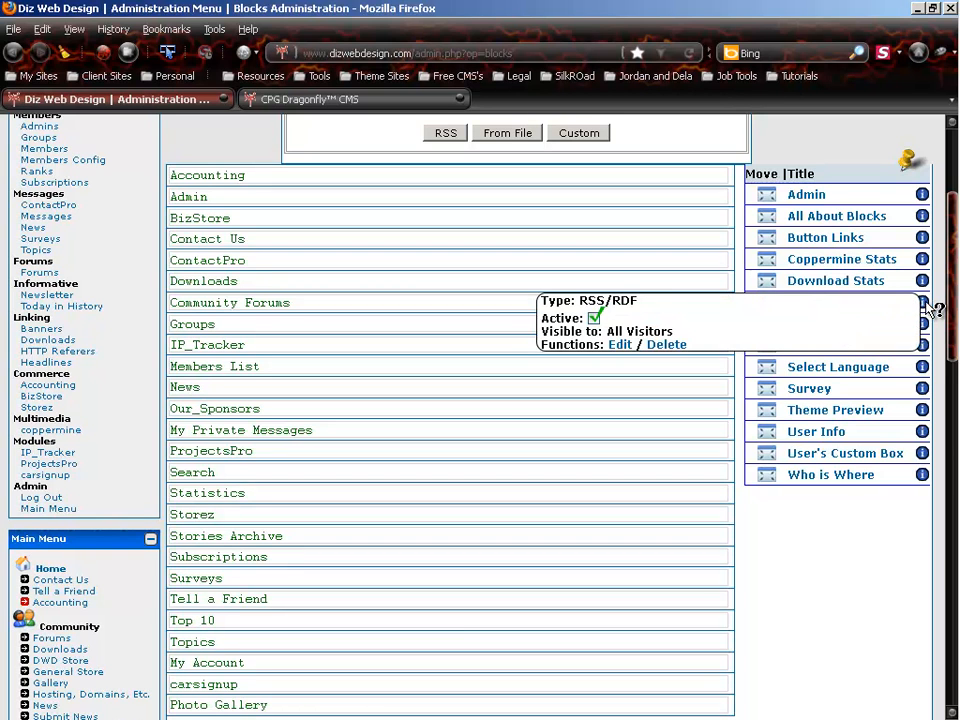
click(594, 320)
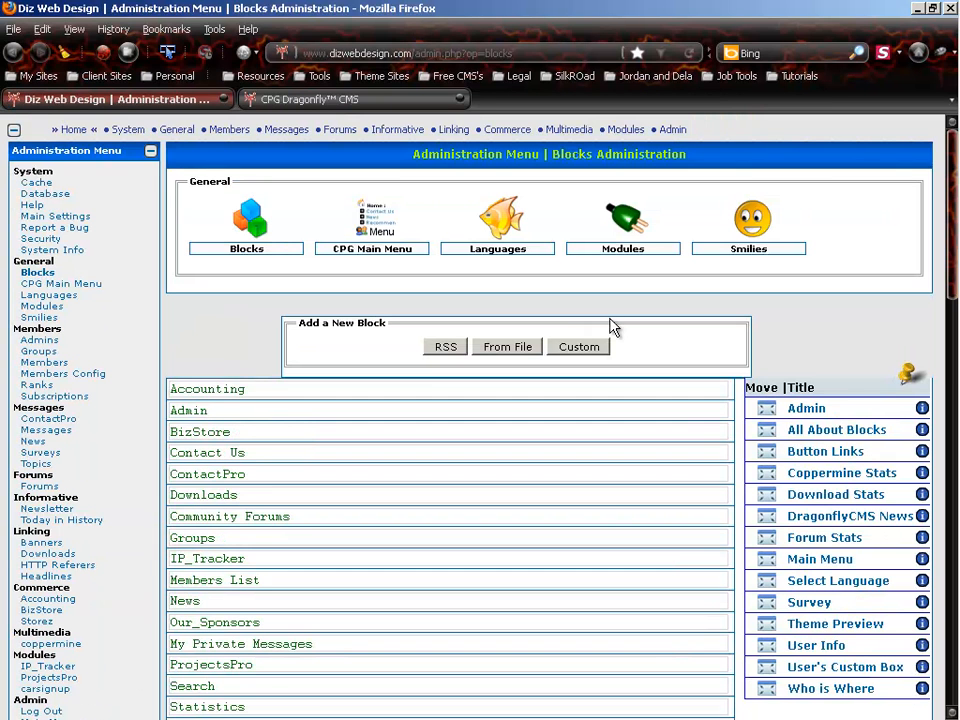
mouse_move(920, 516)
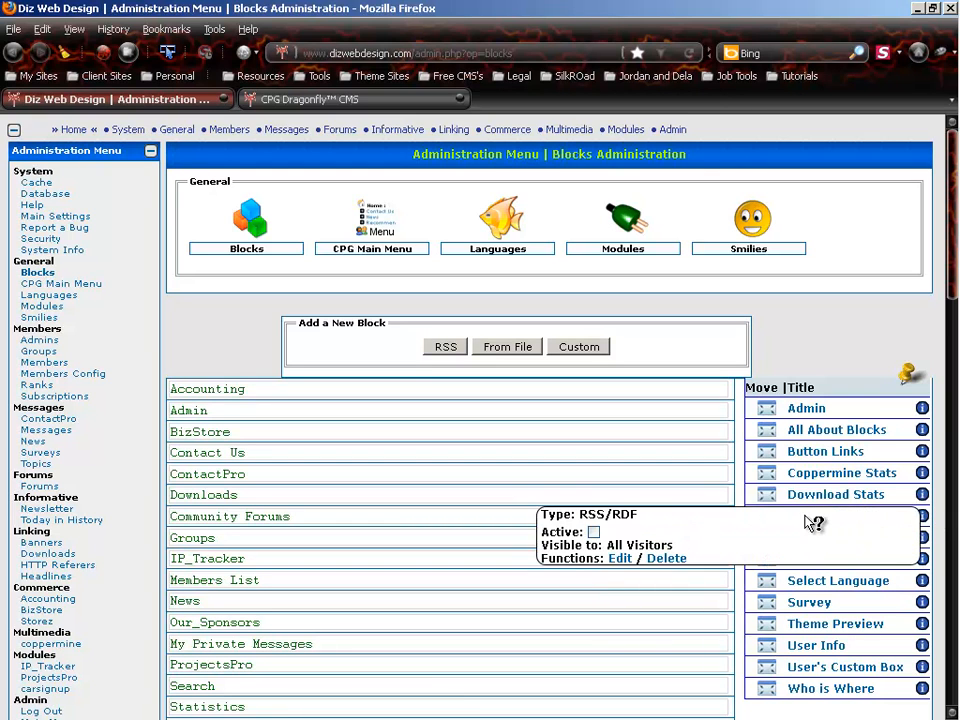
click(949, 510)
scroll(750, 535, up, 1)
scroll(740, 540, up, 10)
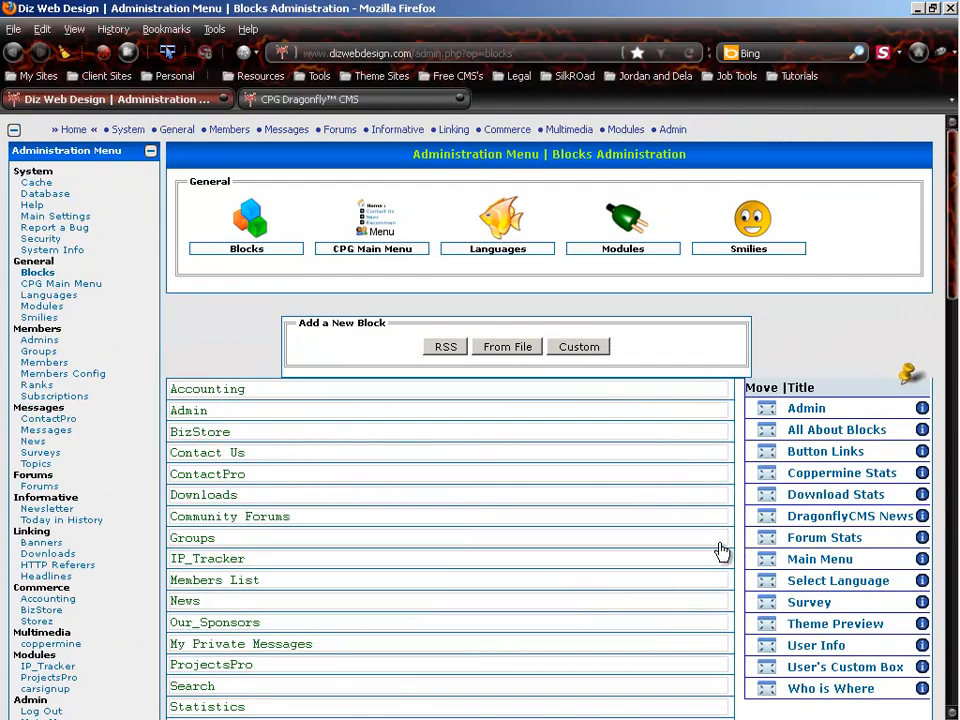
- Preview the DragonflyCMS News block and activate it again from the preview page
click(813, 519)
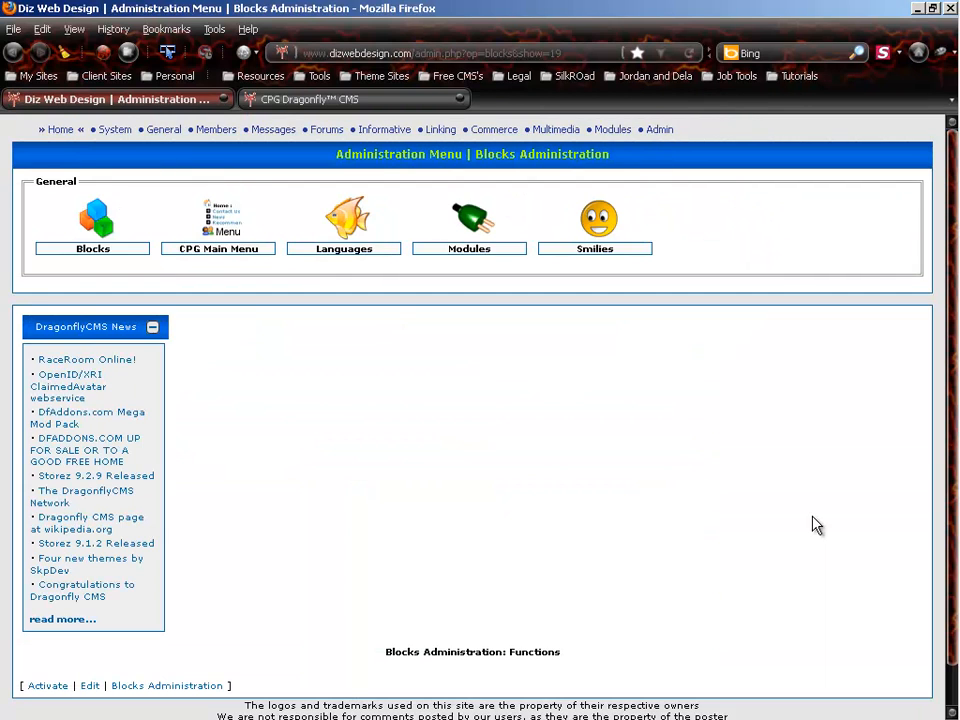
scroll(270, 557, down, 1)
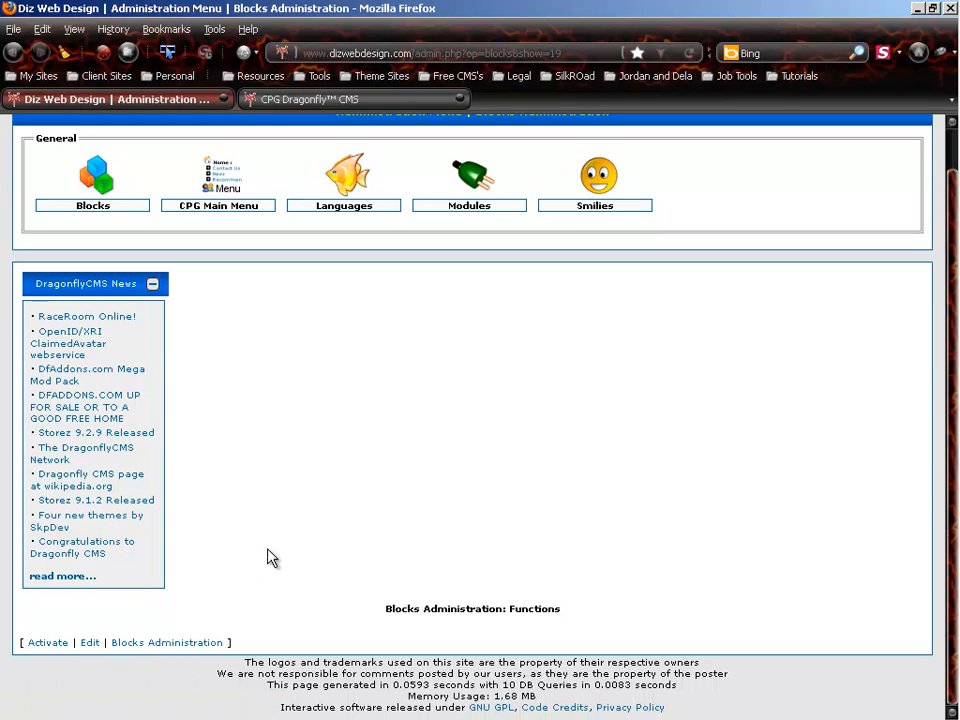
click(48, 644)
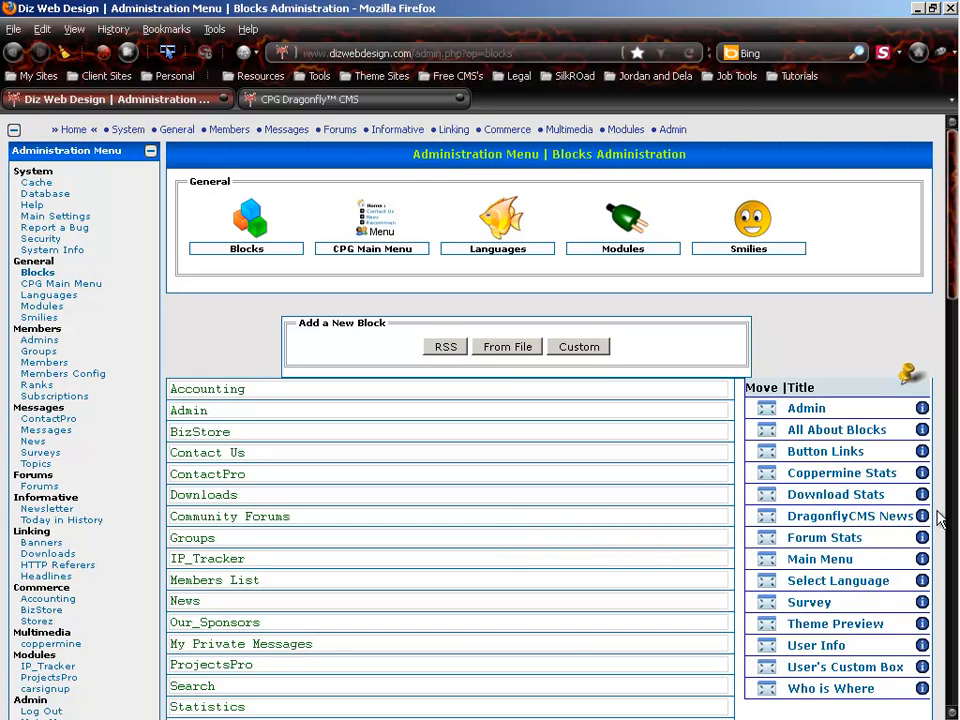
- Review the DragonflyCMS News block's edit form from its preview page, and return to the block list
click(845, 517)
scroll(310, 570, down, 1)
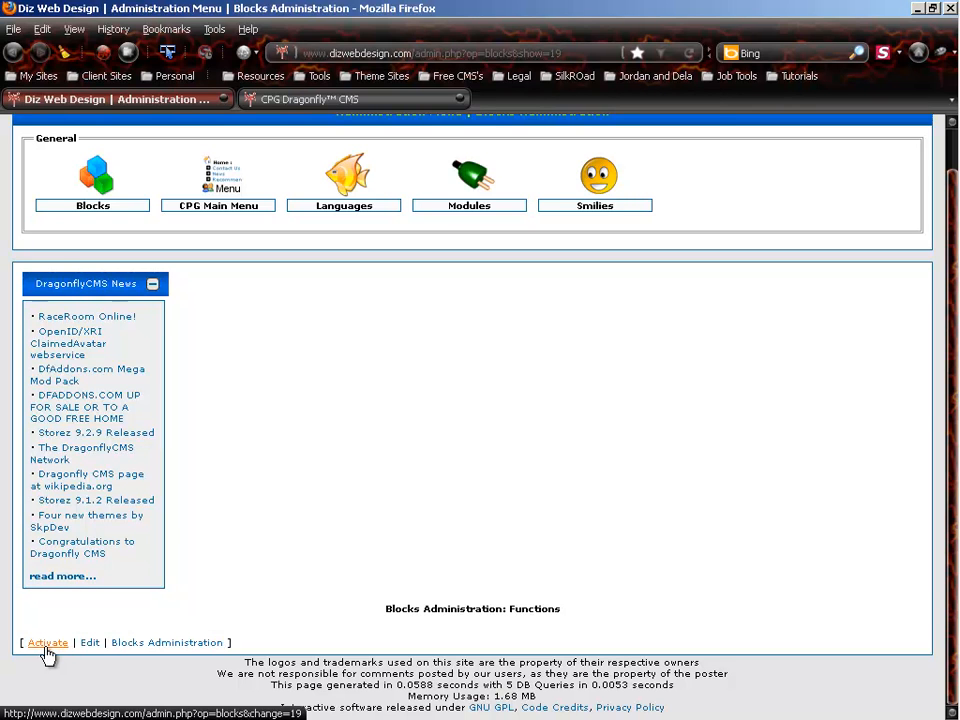
click(88, 643)
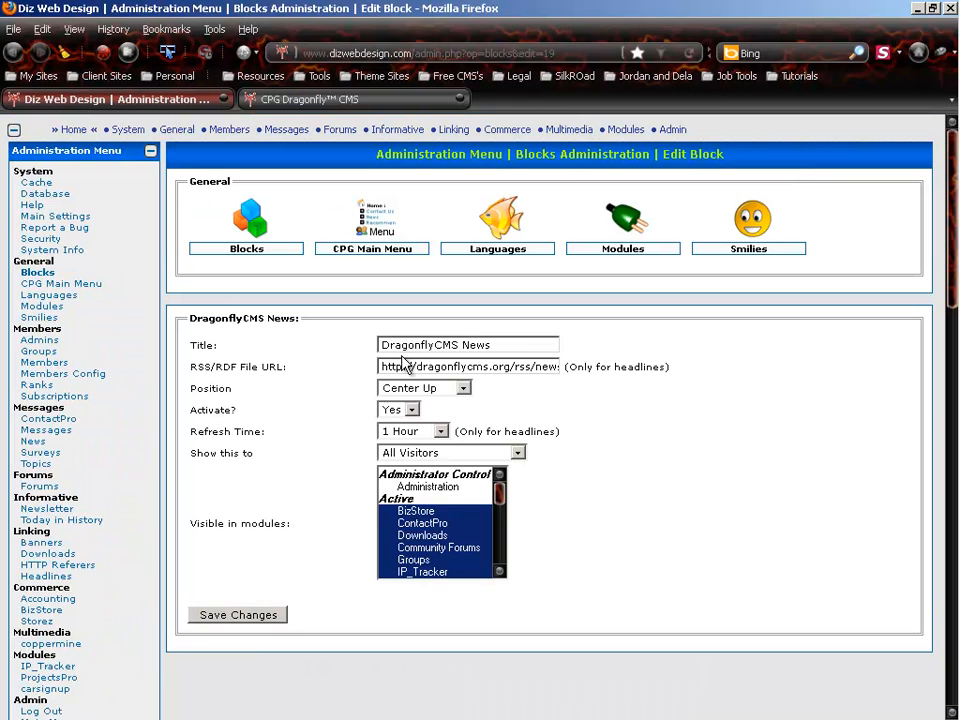
click(262, 614)
click(165, 645)
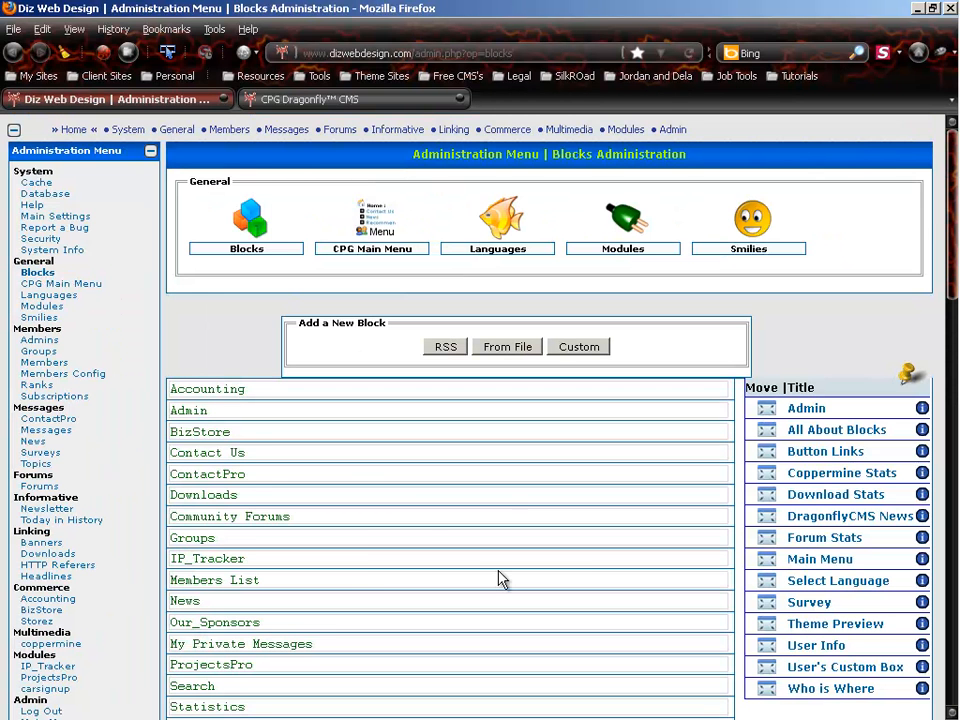
- Move the DragonflyCMS News block from Center Up to Center Down in the News module's layout and save the changes
scroll(498, 580, down, 4)
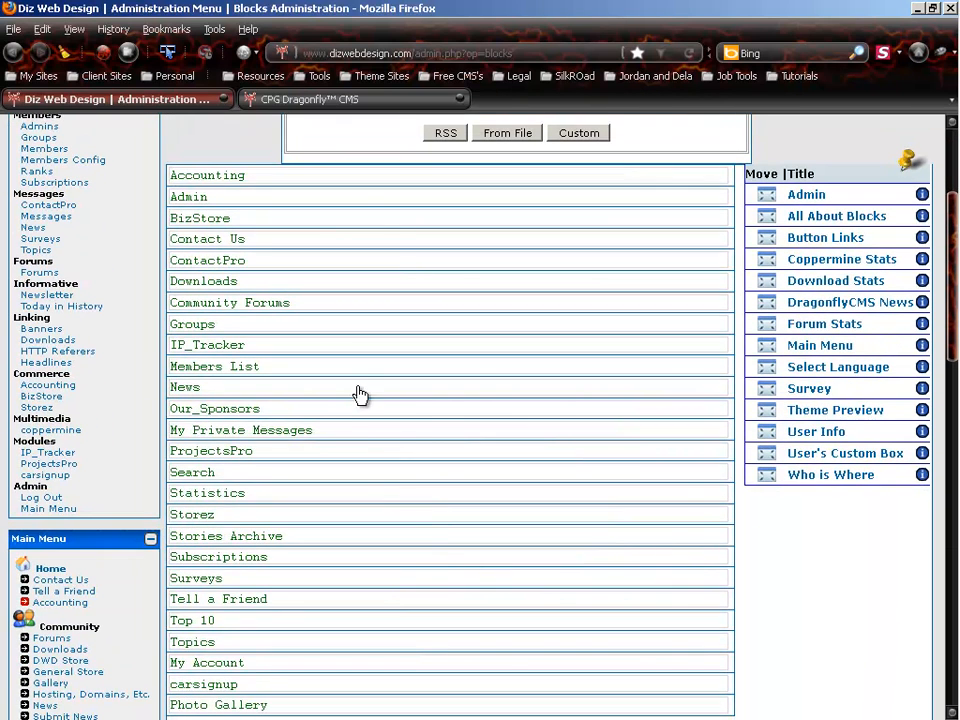
click(336, 390)
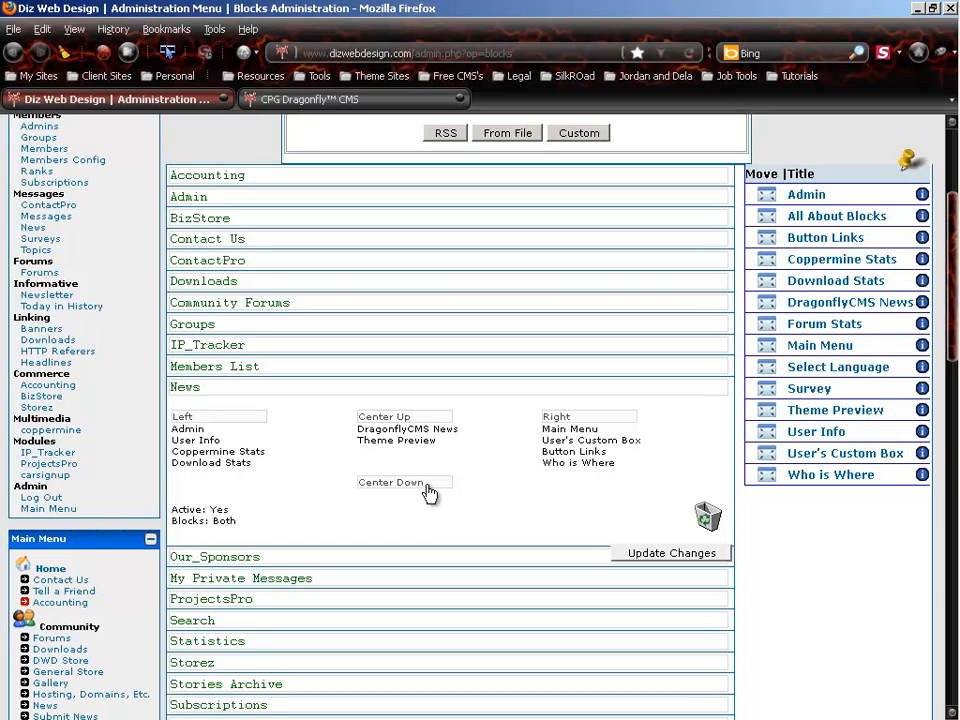
drag(447, 428, 452, 502)
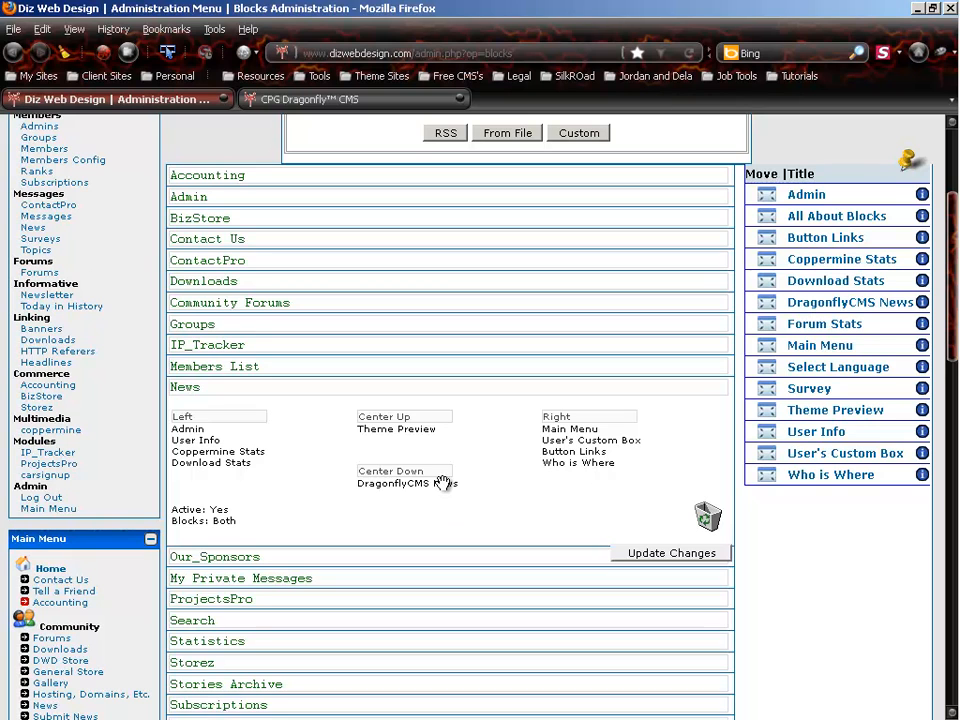
click(646, 554)
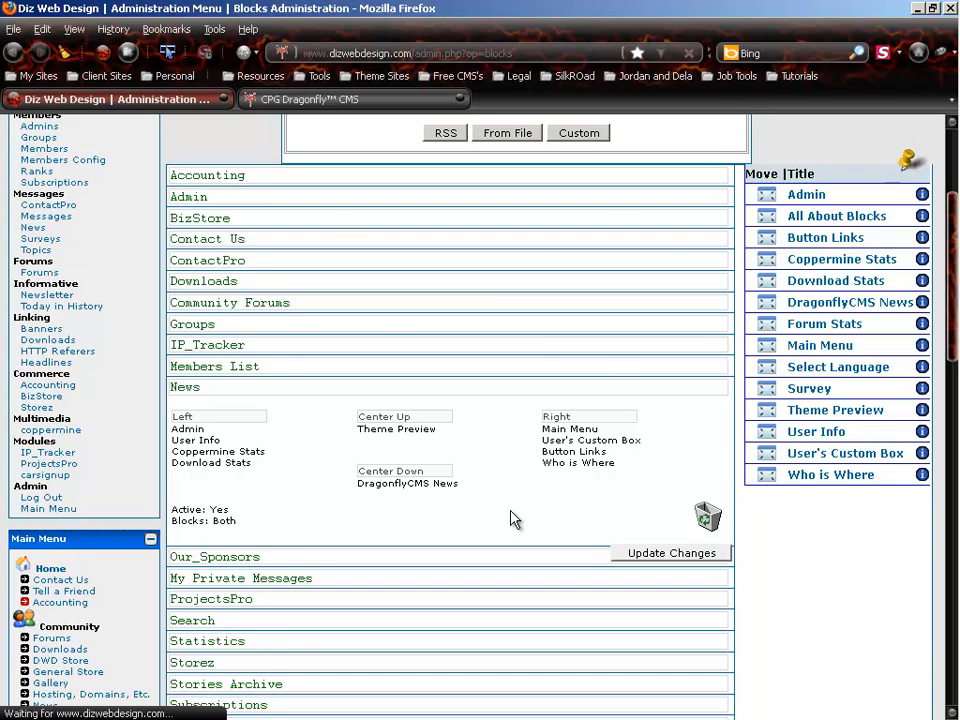
scroll(369, 522, down, 2)
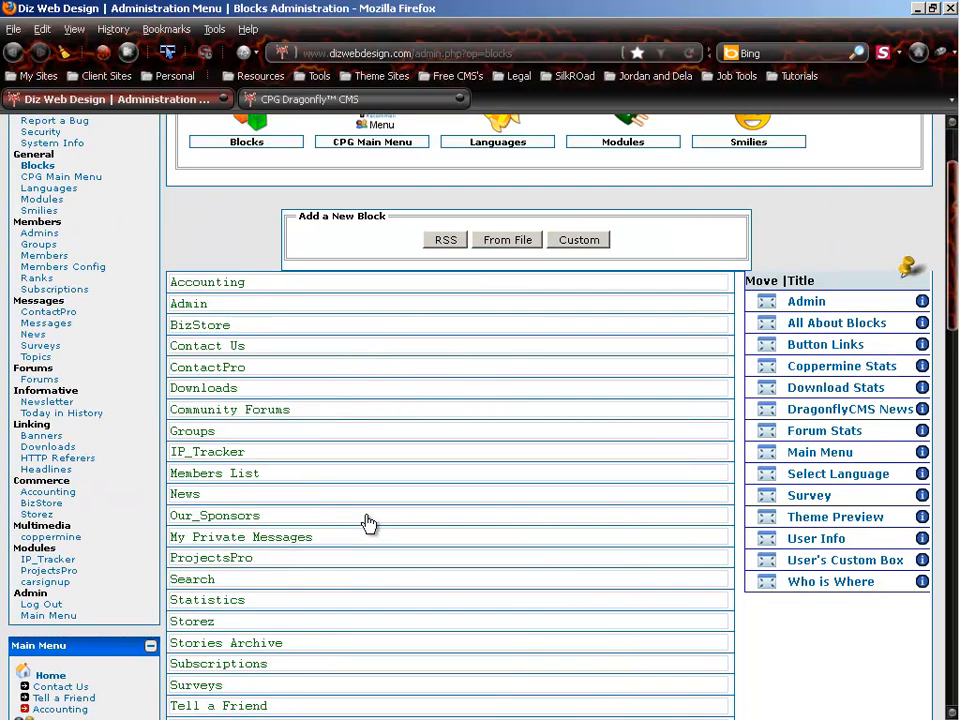
- Remove the DragonflyCMS News block from the News module's Center Down area by moving it to the trash, and save the changes
click(311, 496)
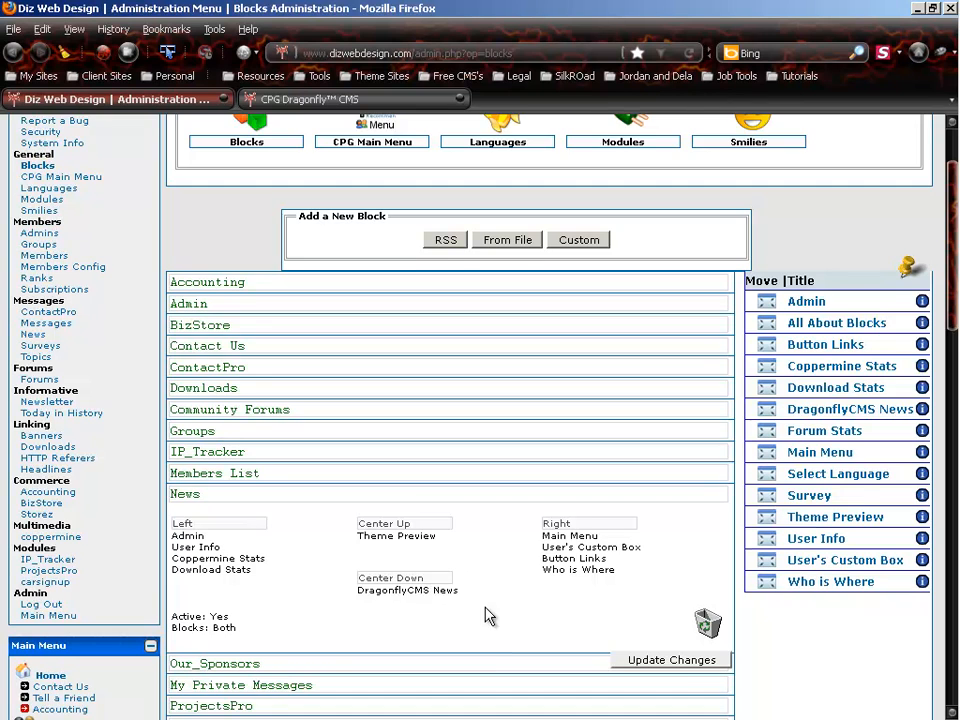
scroll(489, 617, down, 2)
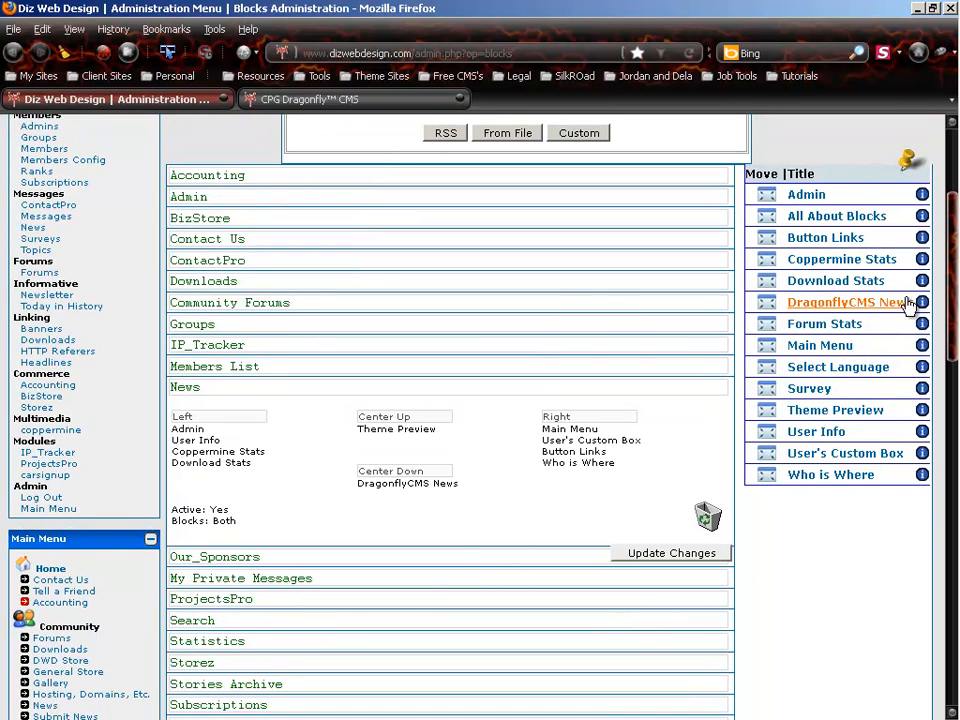
mouse_move(923, 304)
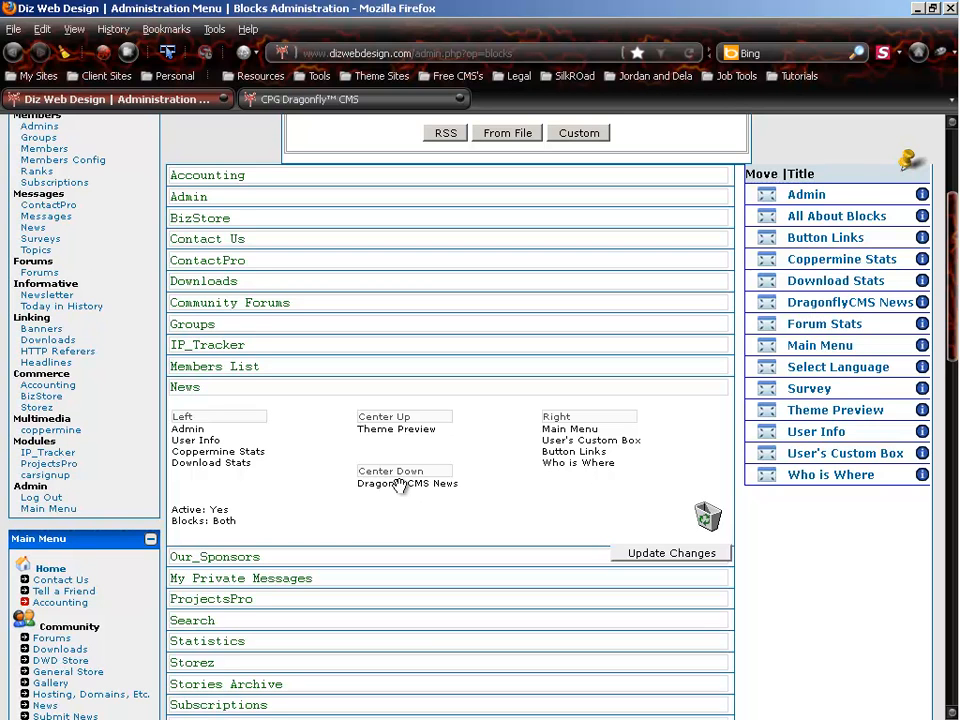
drag(398, 484, 708, 512)
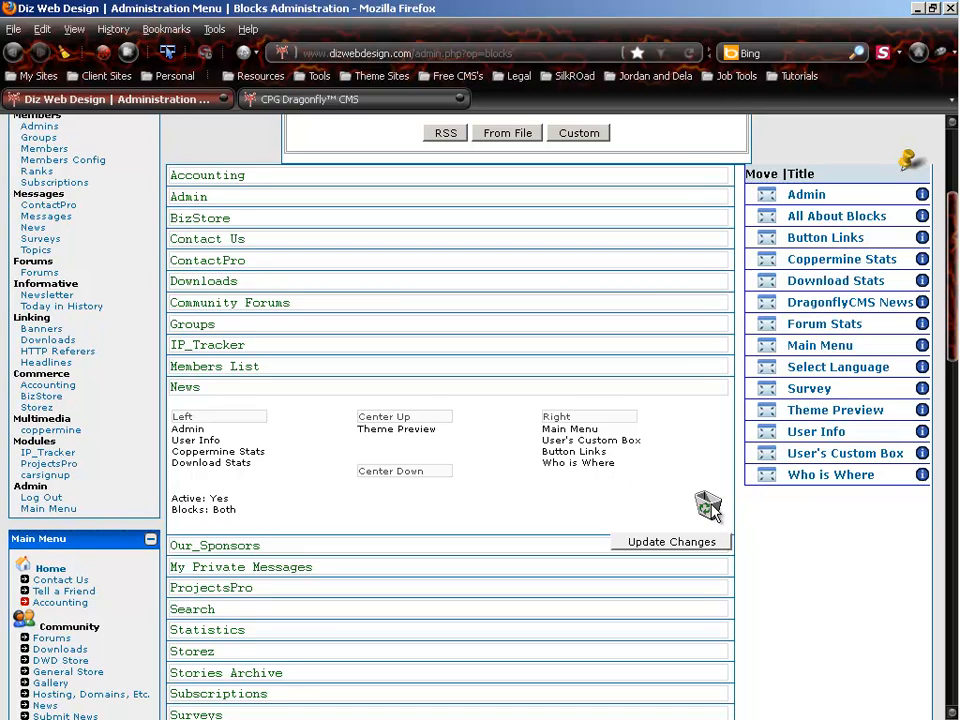
click(632, 545)
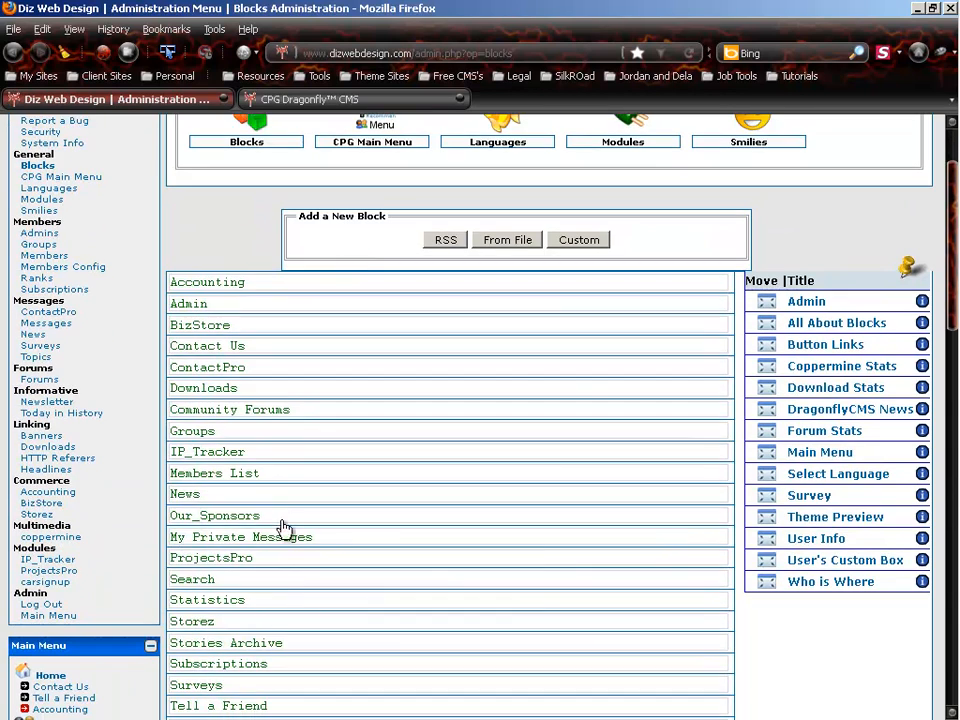
- Check the block layouts of the News, Members List and IP_Tracker modules for the DragonflyCMS News block
scroll(283, 527, down, 2)
click(278, 500)
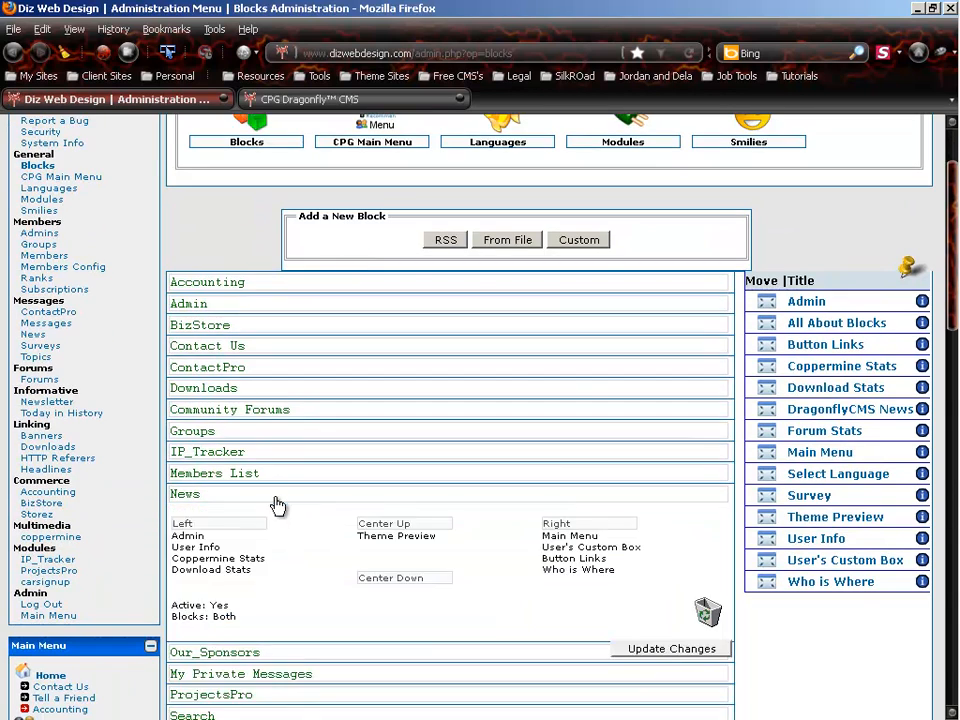
scroll(392, 506, down, 4)
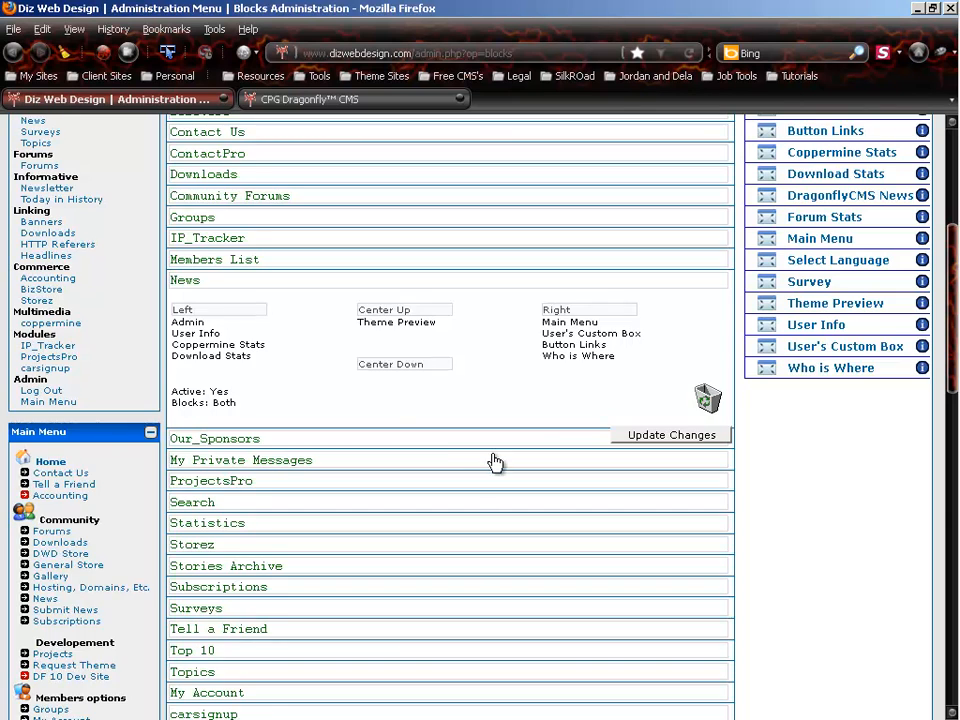
scroll(500, 475, up, 2)
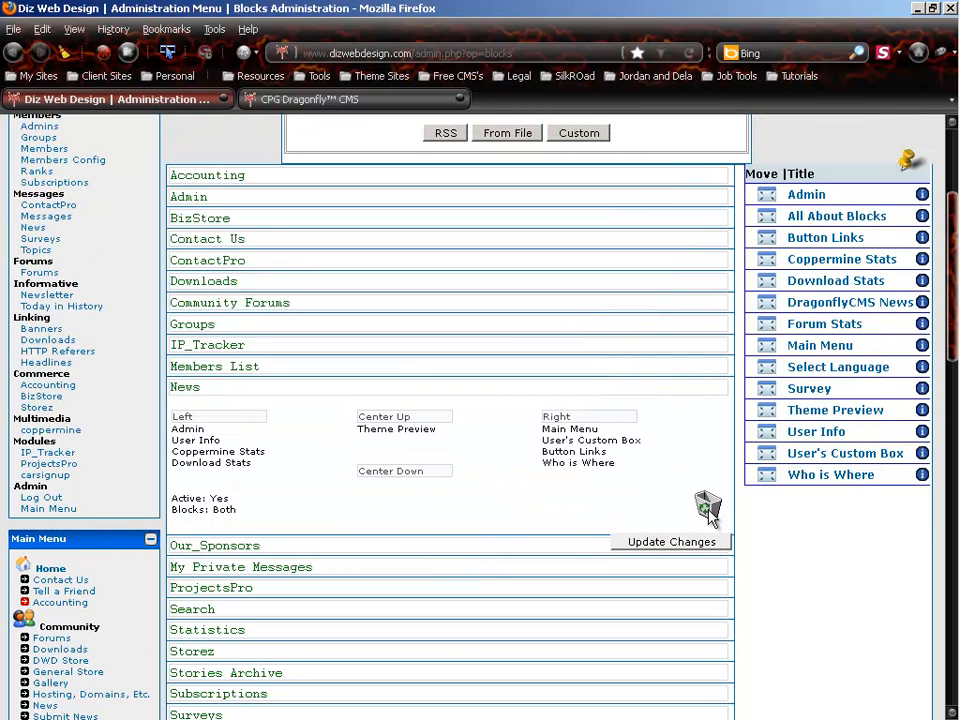
click(306, 390)
click(328, 369)
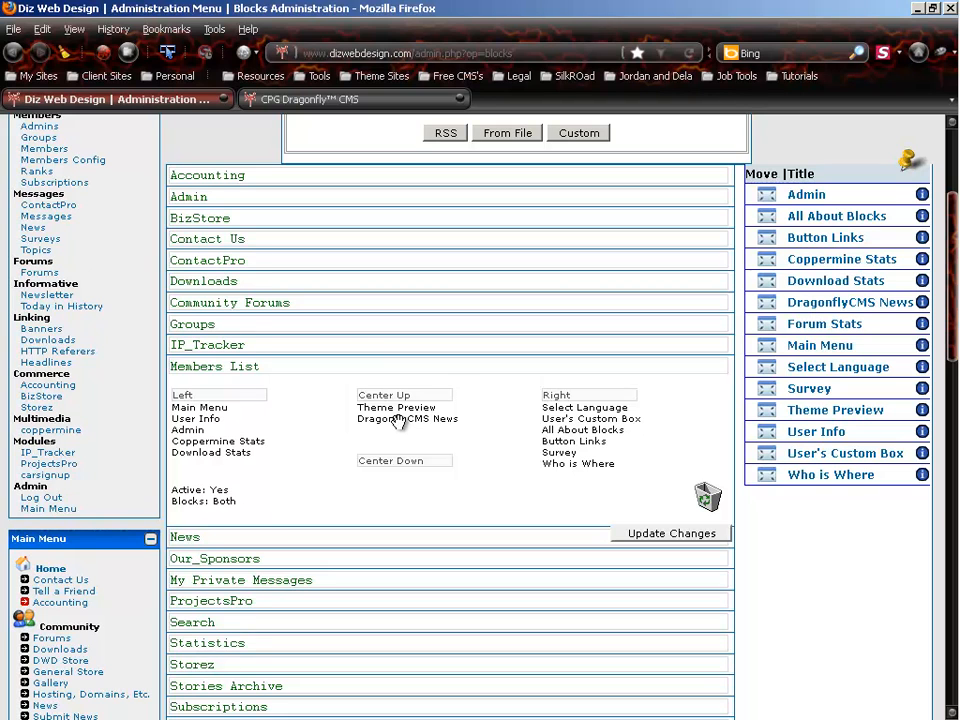
click(338, 367)
click(343, 345)
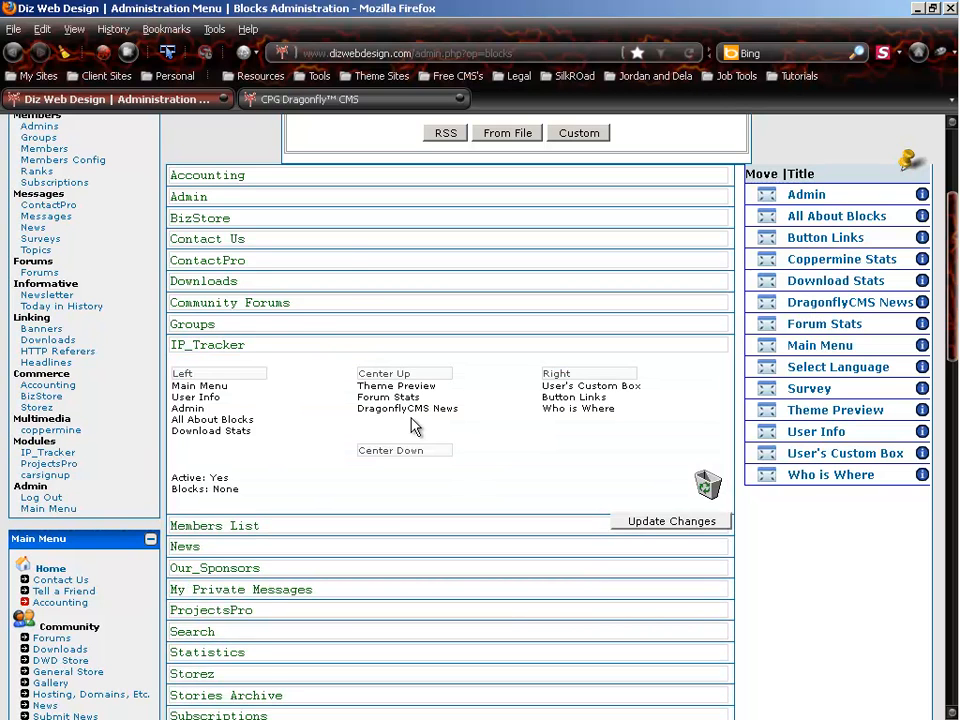
scroll(409, 459, down, 5)
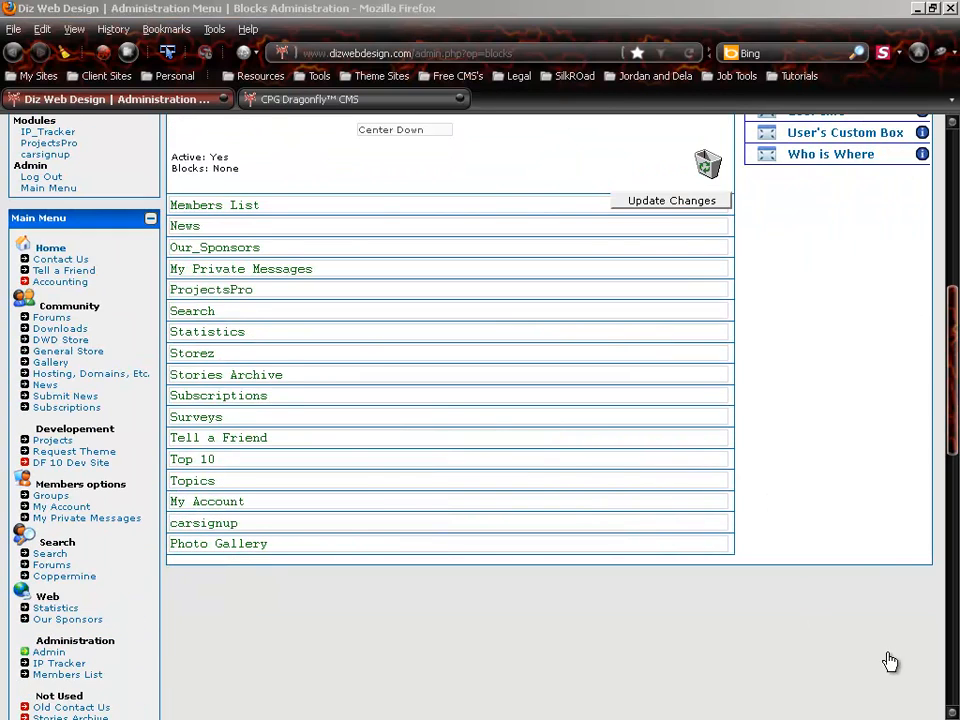
scroll(638, 422, up, 7)
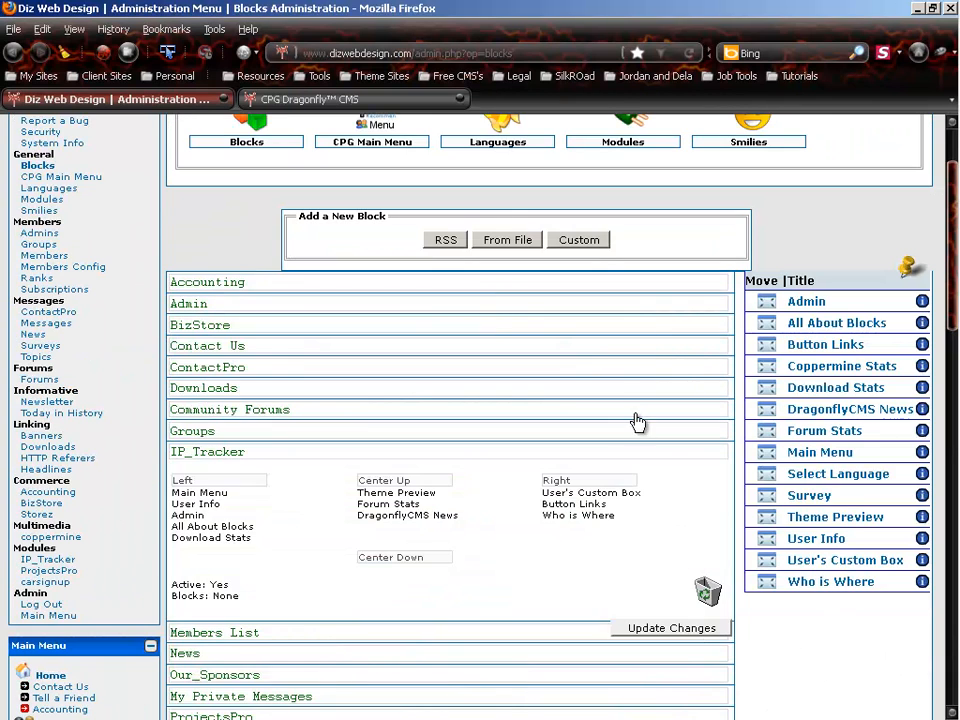
- Start a new block from file, choose Top10 Downloads as the filename and title it Top Downloads
click(497, 245)
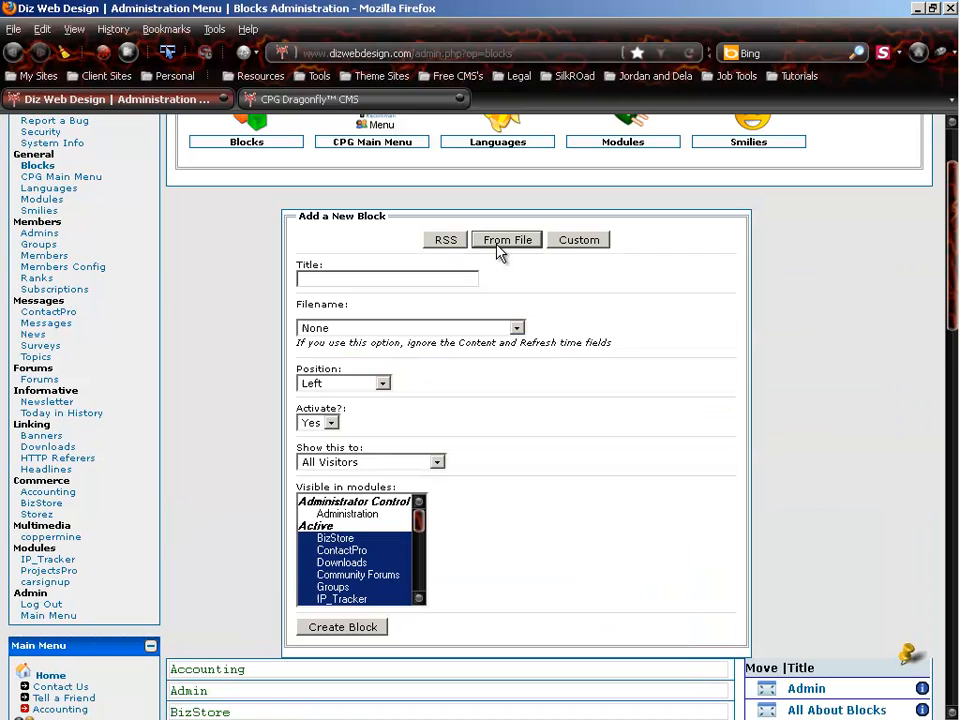
click(519, 330)
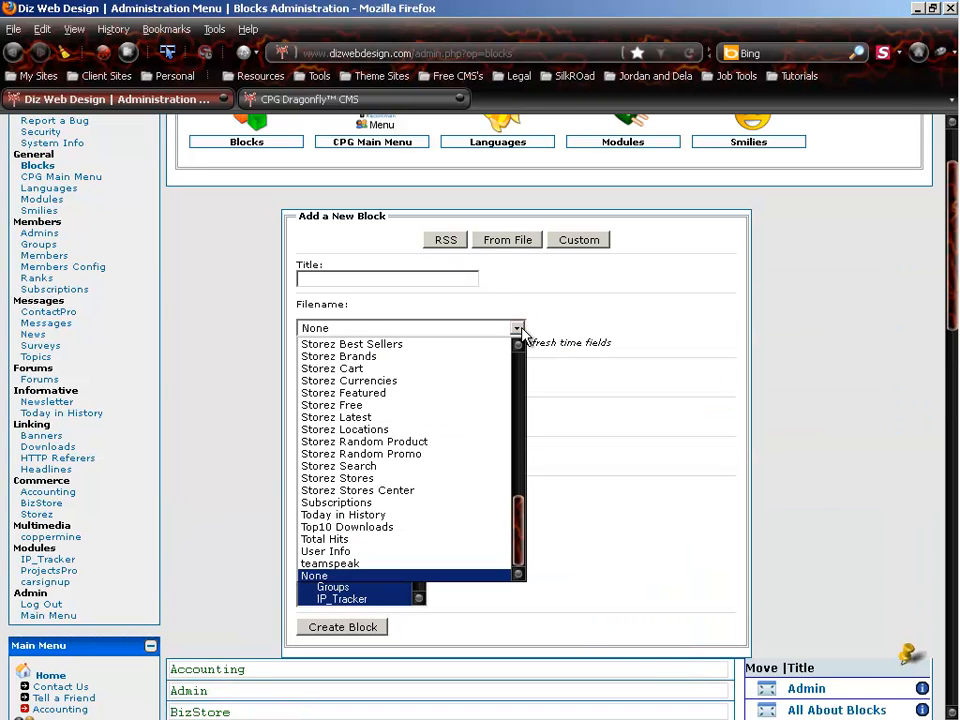
click(549, 332)
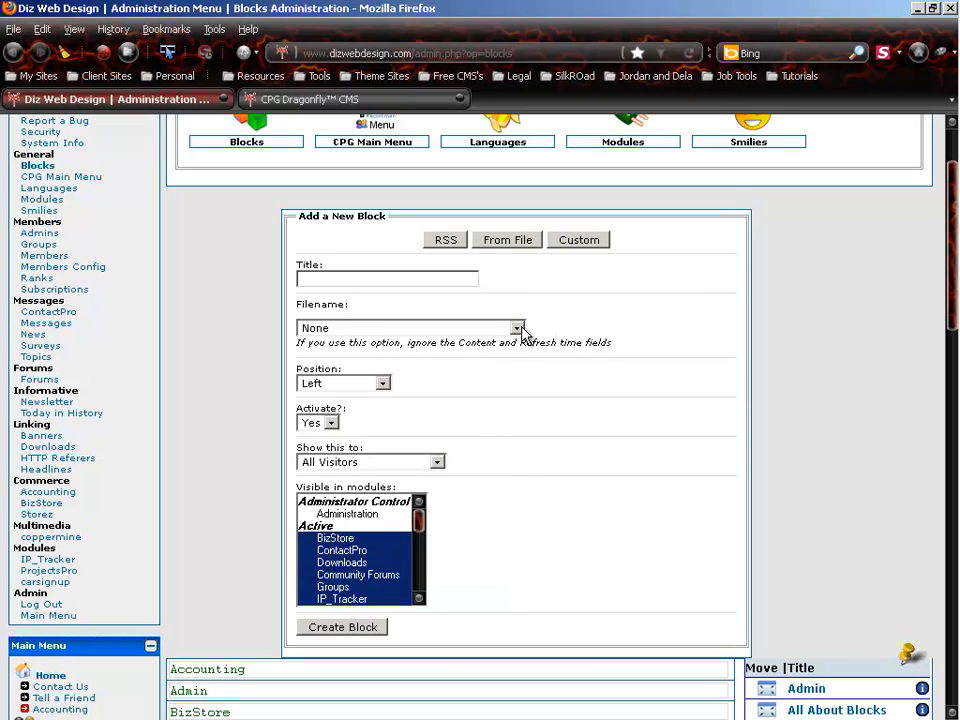
click(518, 329)
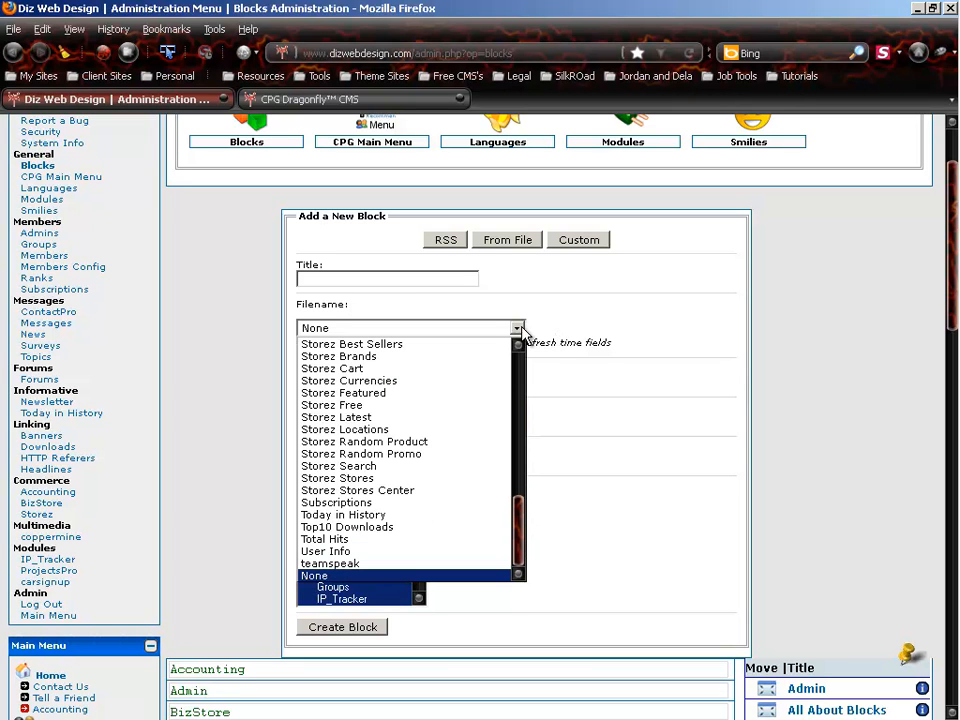
click(606, 337)
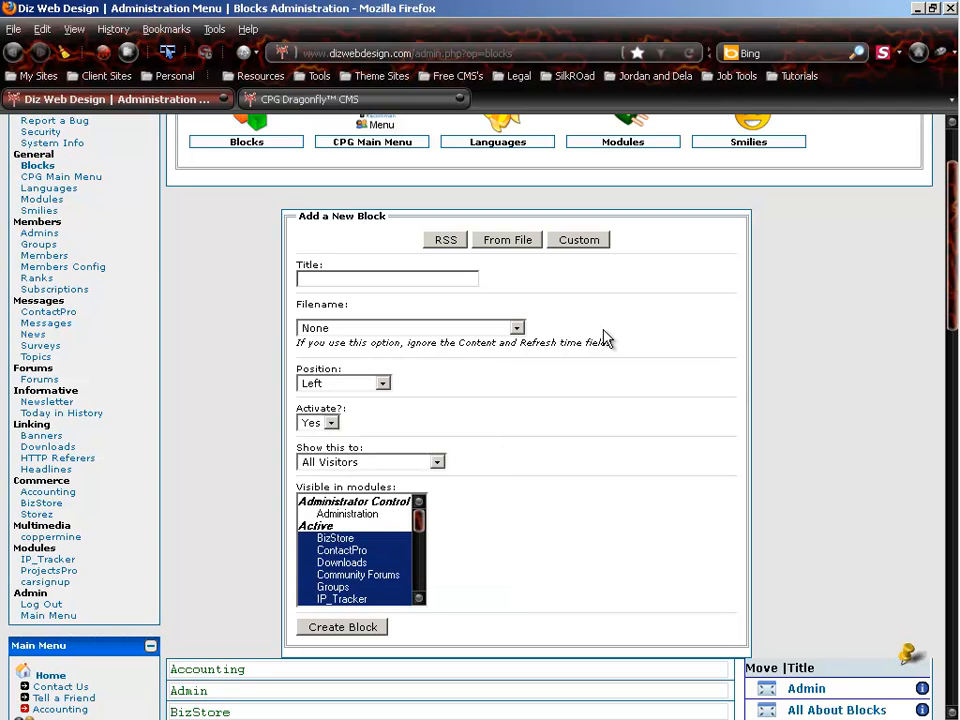
click(519, 331)
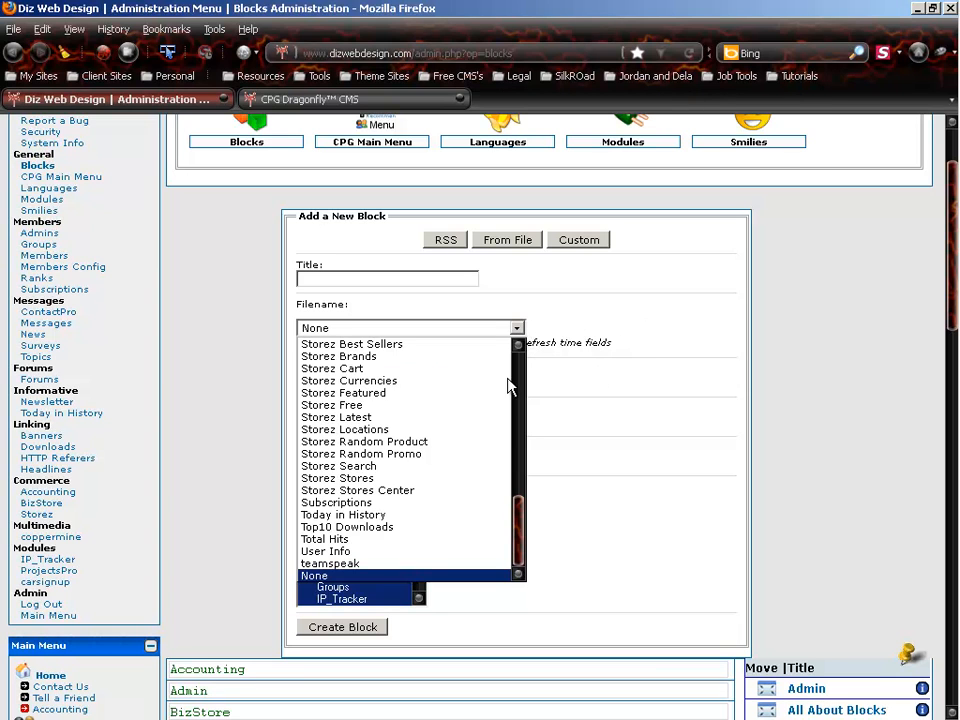
click(419, 537)
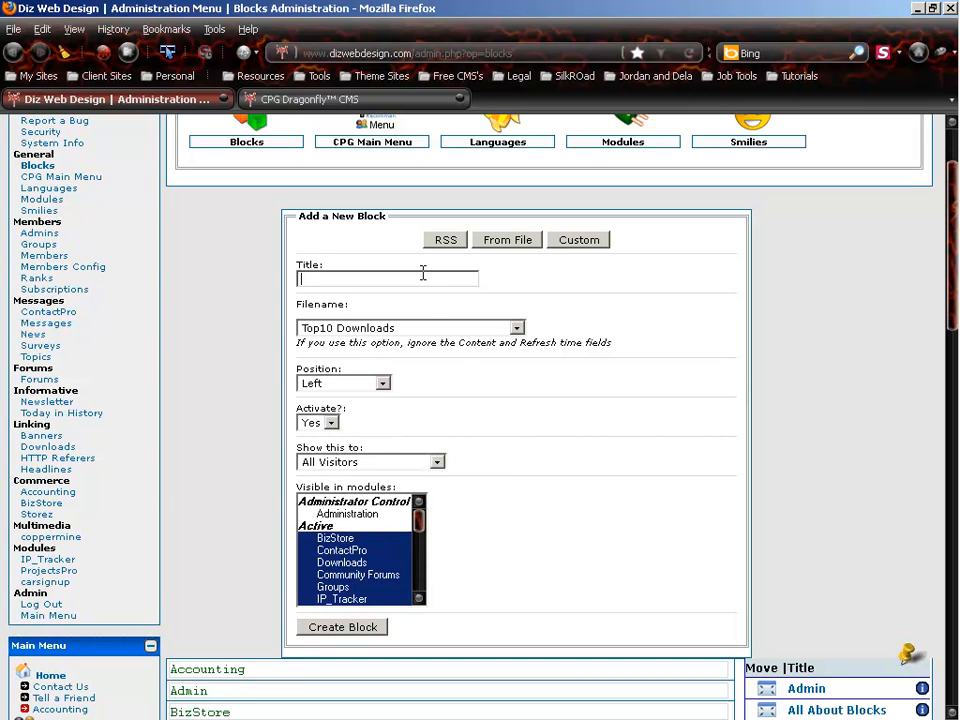
text(Top Downloads)
- Set the Top Downloads block's position to Center Up
click(382, 384)
click(376, 409)
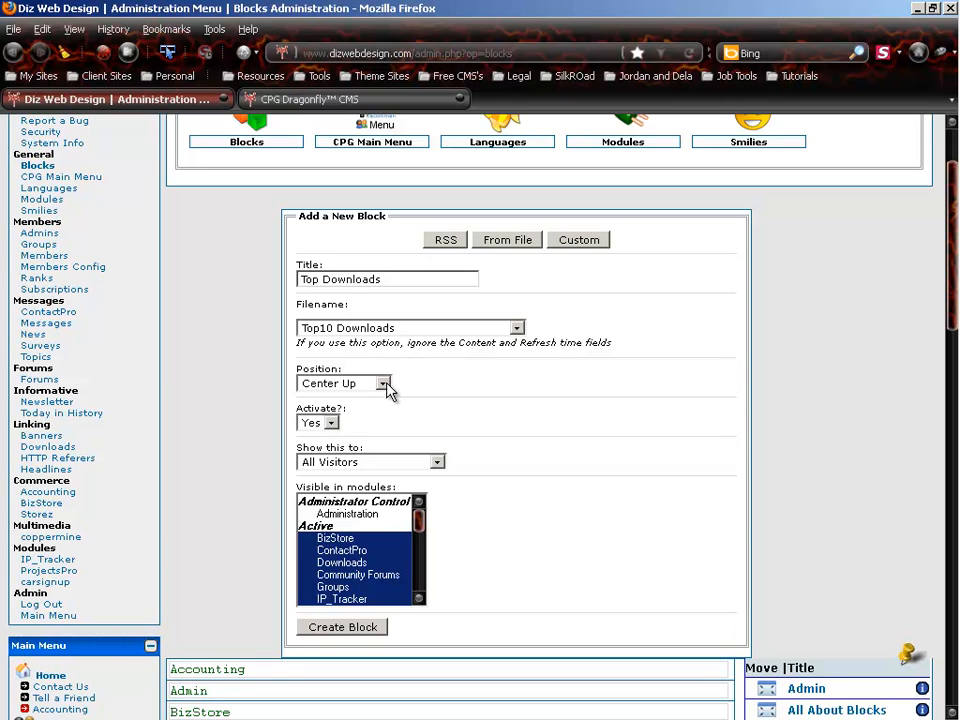
click(386, 386)
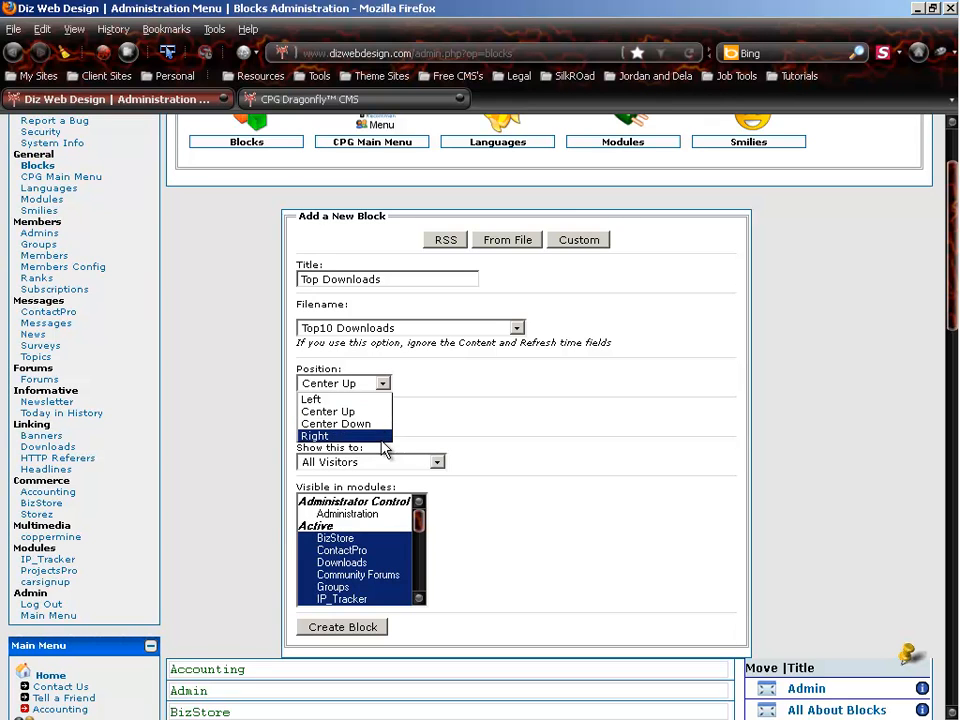
click(450, 410)
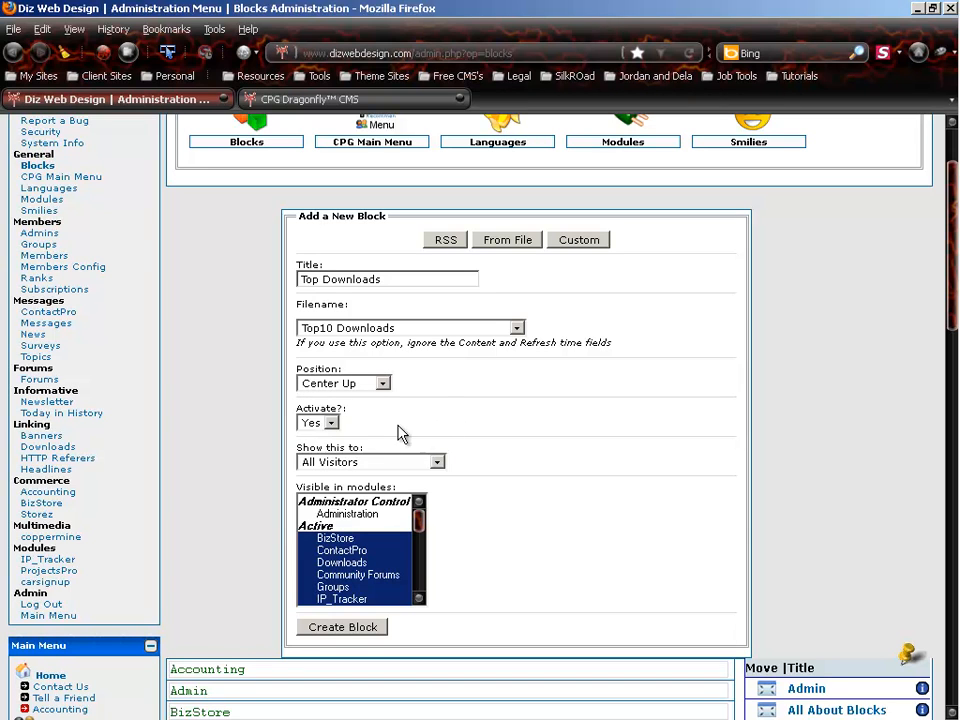
- Keep the Top Downloads block activated and shown to All Visitors, and create it
click(331, 423)
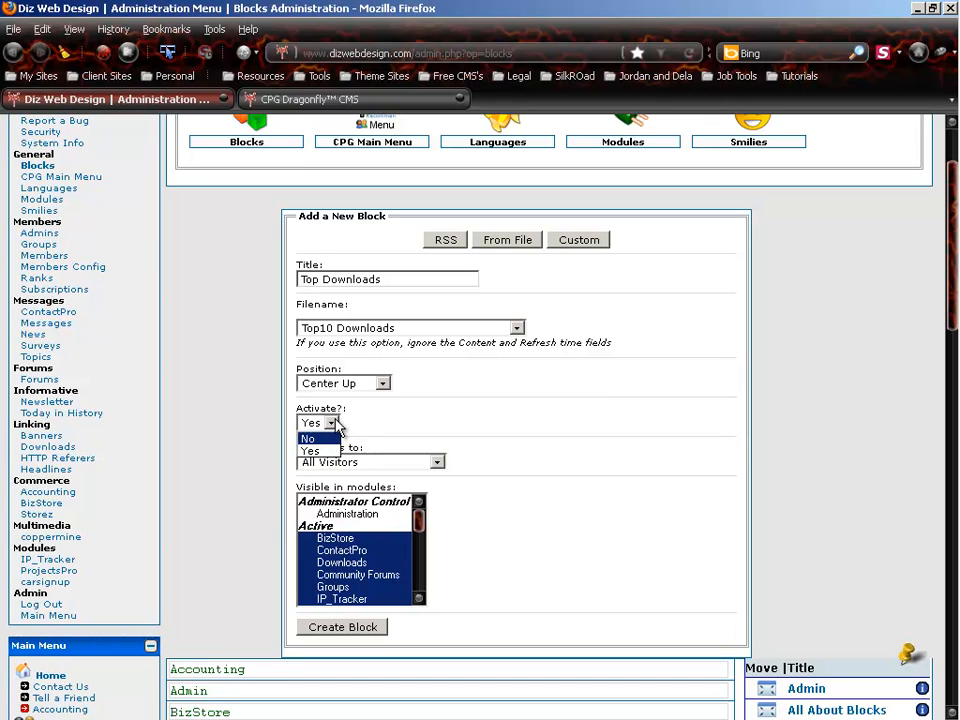
click(315, 451)
click(382, 463)
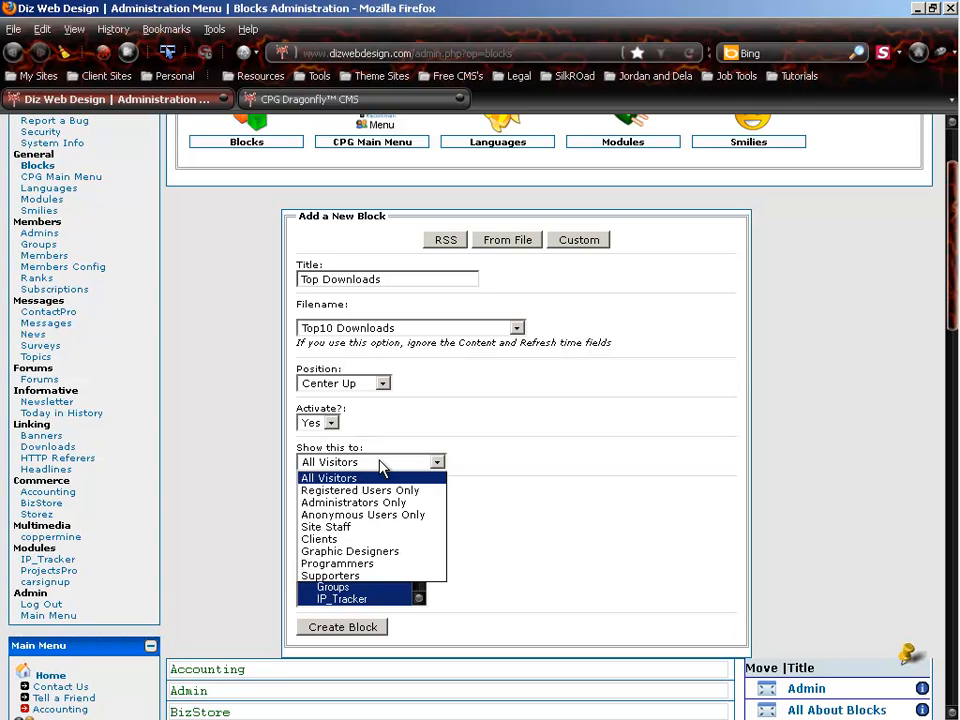
click(390, 425)
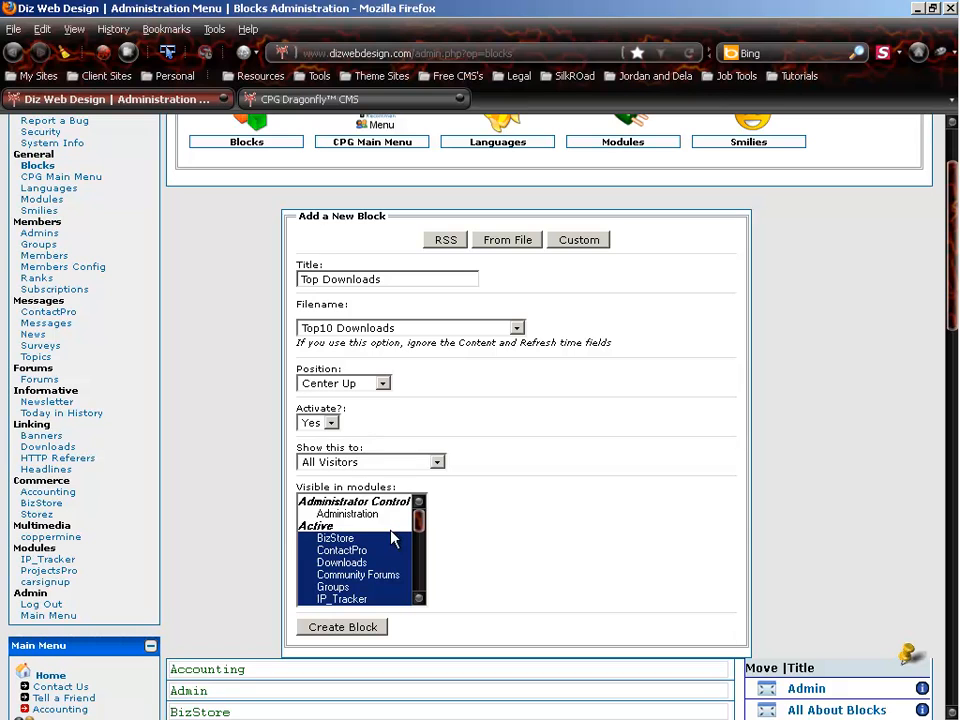
click(370, 635)
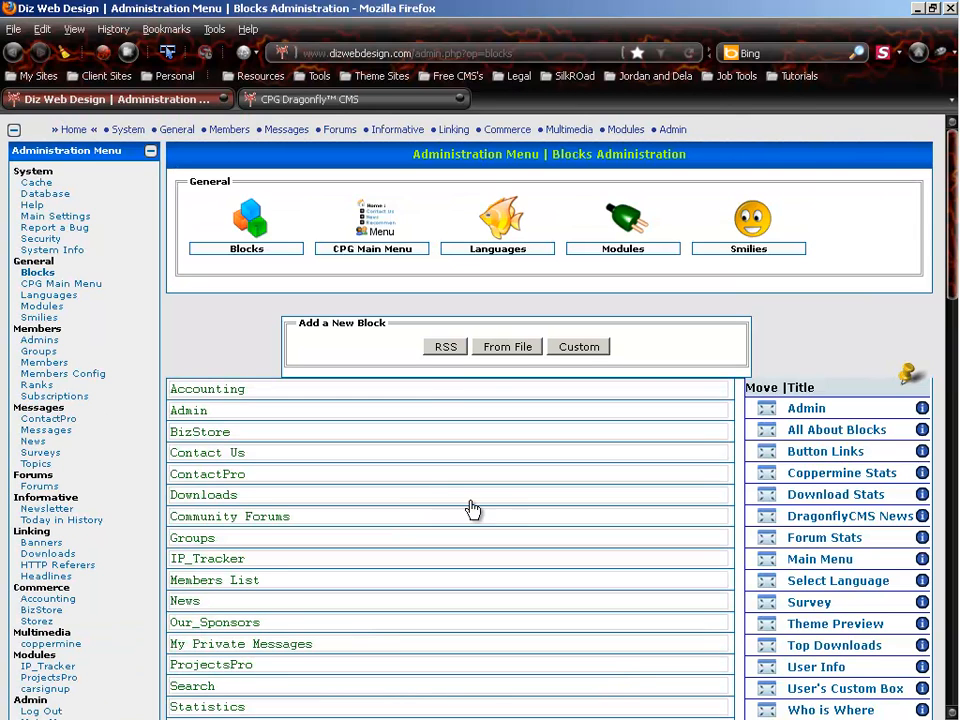
- View the Top Downloads block on the site's home page
click(71, 131)
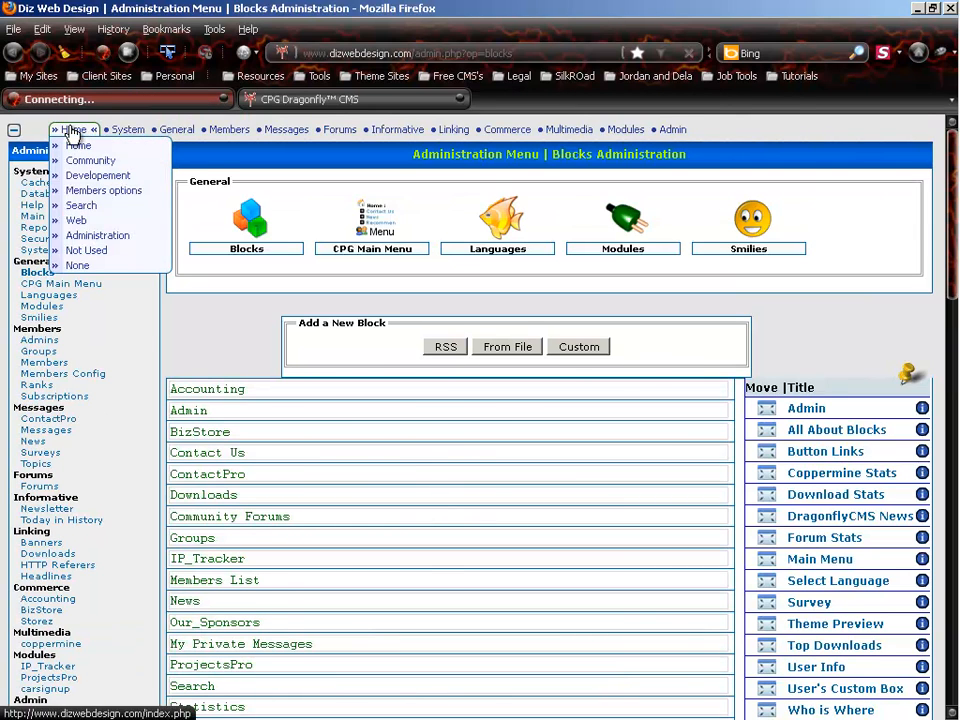
scroll(488, 530, down, 5)
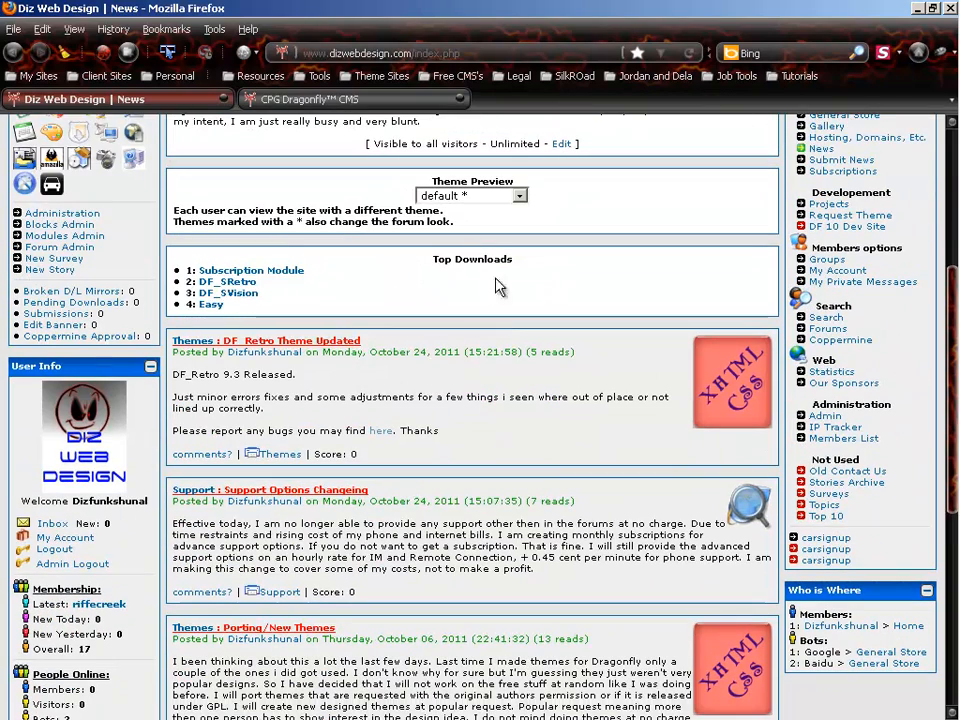
scroll(316, 369, up, 2)
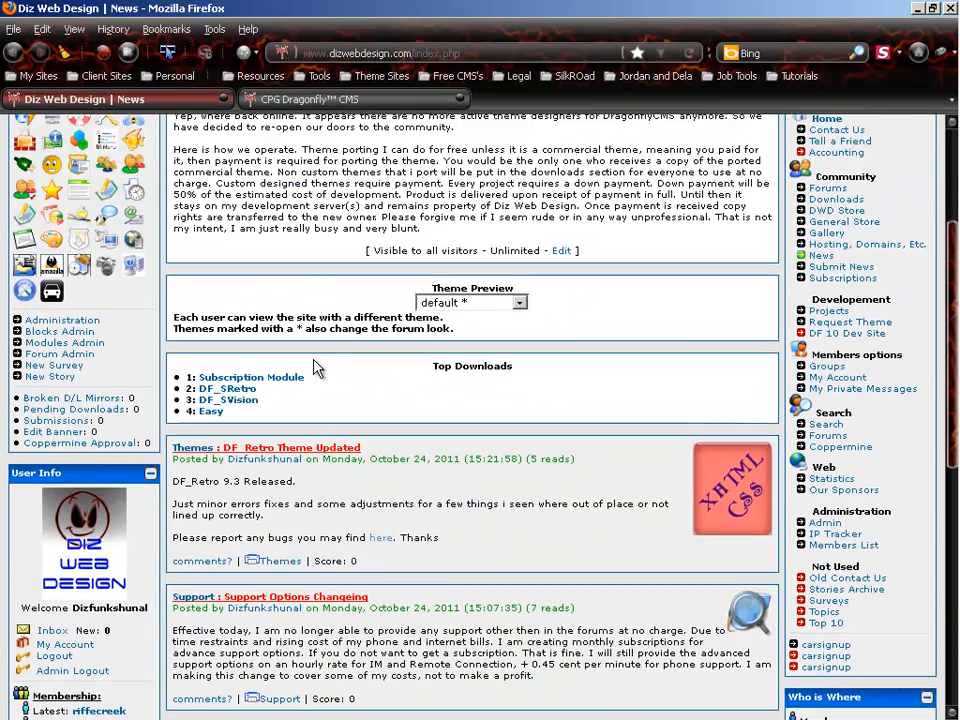
- Return to Blocks administration and start a new custom block titled Custom Block
key(alt+Left)
scroll(426, 457, down, 2)
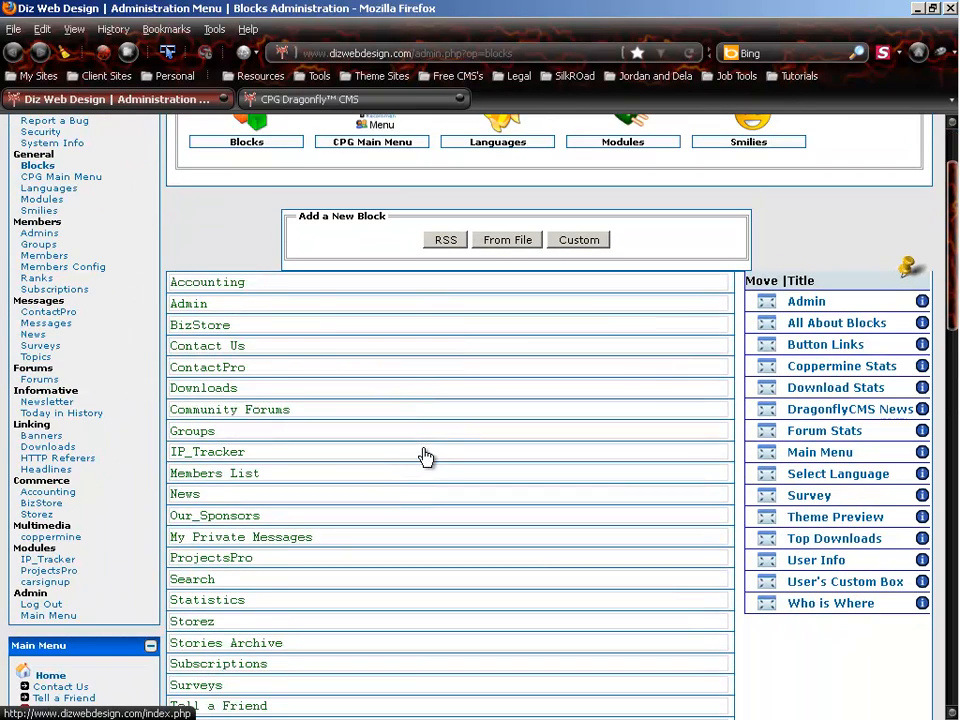
click(590, 246)
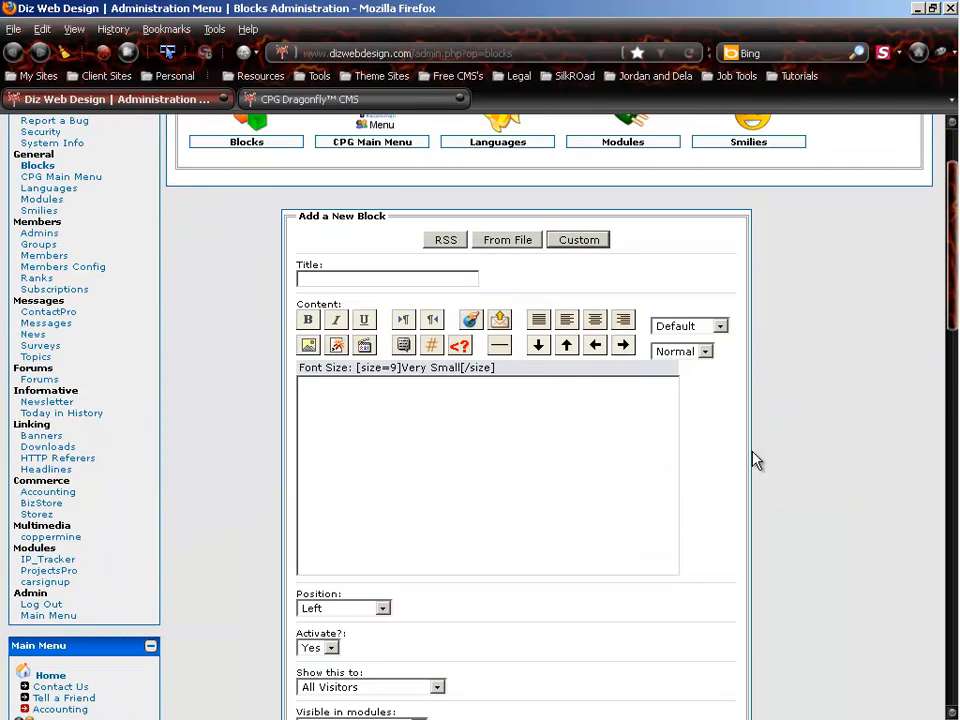
scroll(762, 466, down, 2)
click(384, 178)
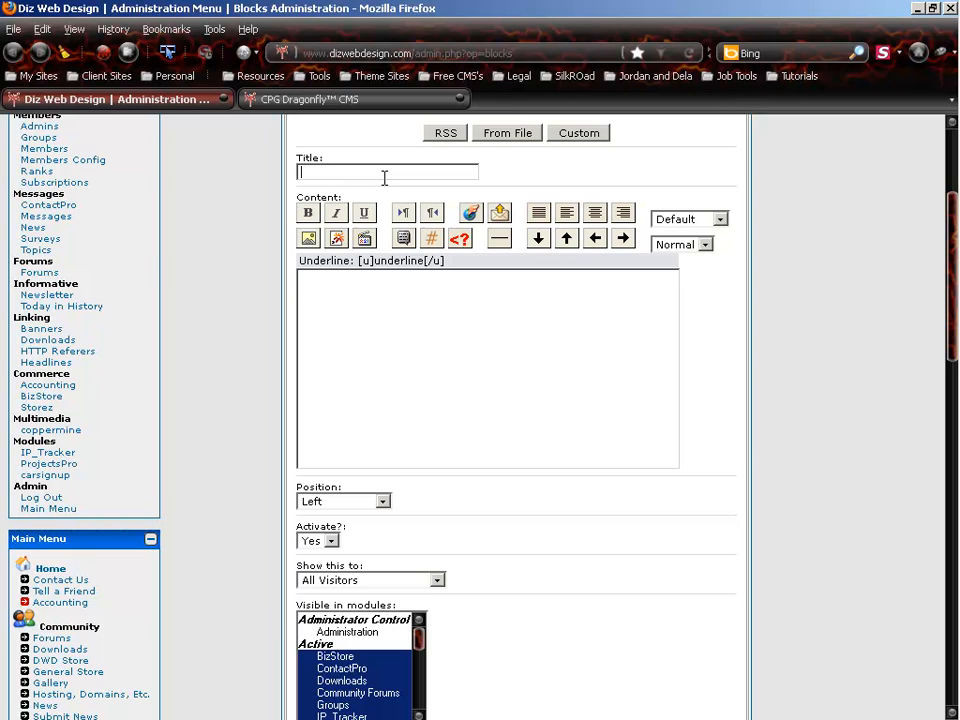
text(Custom Block)
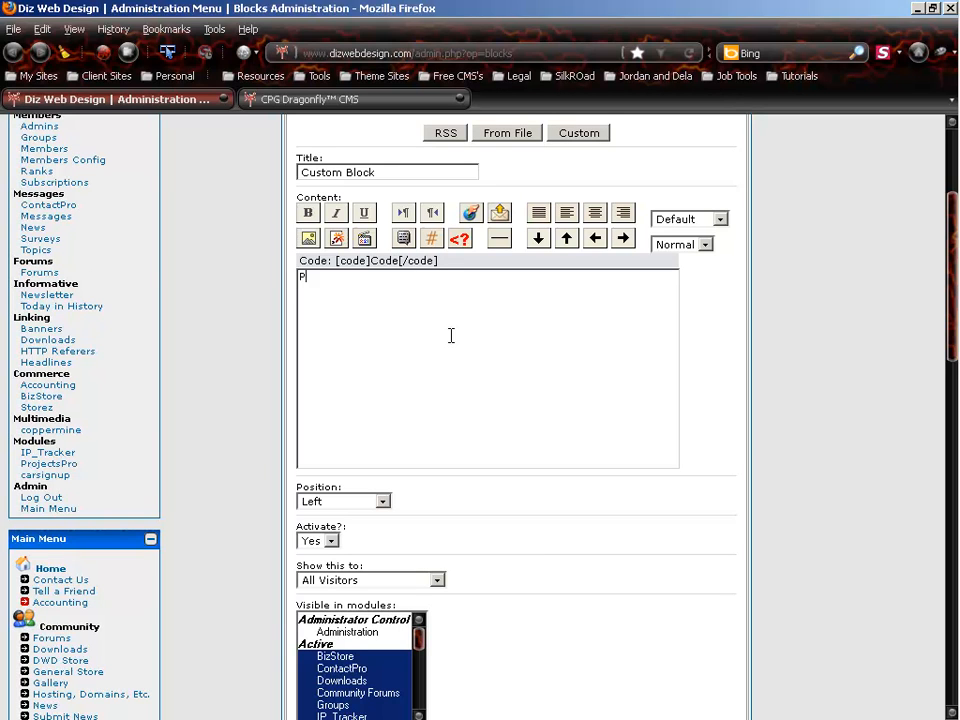
- Enter the custom block's content as "Put information here. Testing for tutorials! Hope you like the tutorial!!"
text(nformation here)
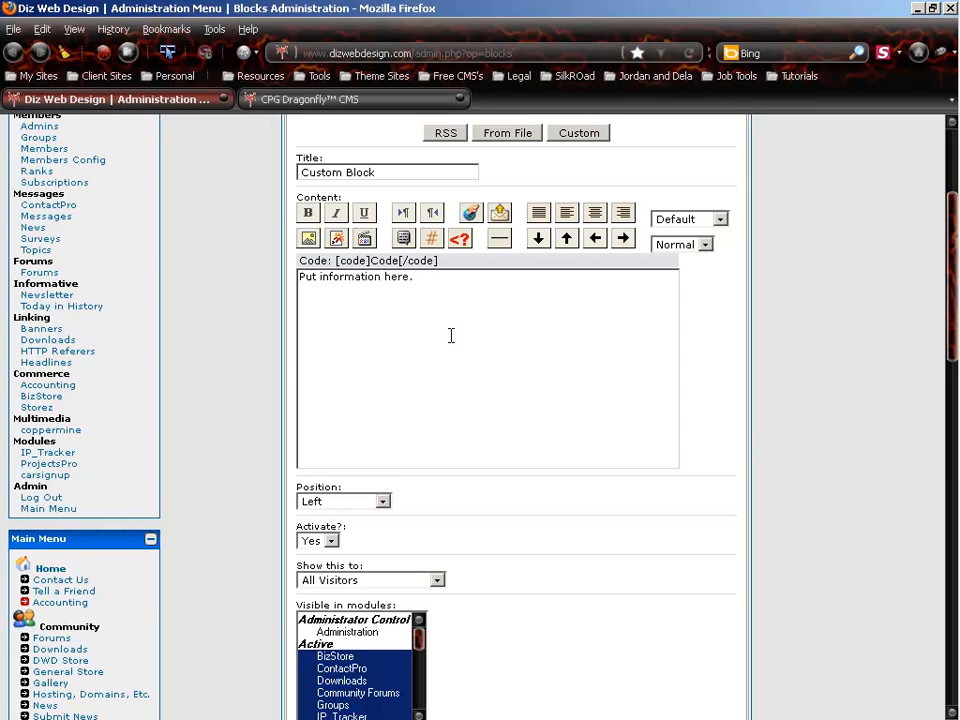
text(. Testing for t)
key(BackSpace)
key(BackSpace)
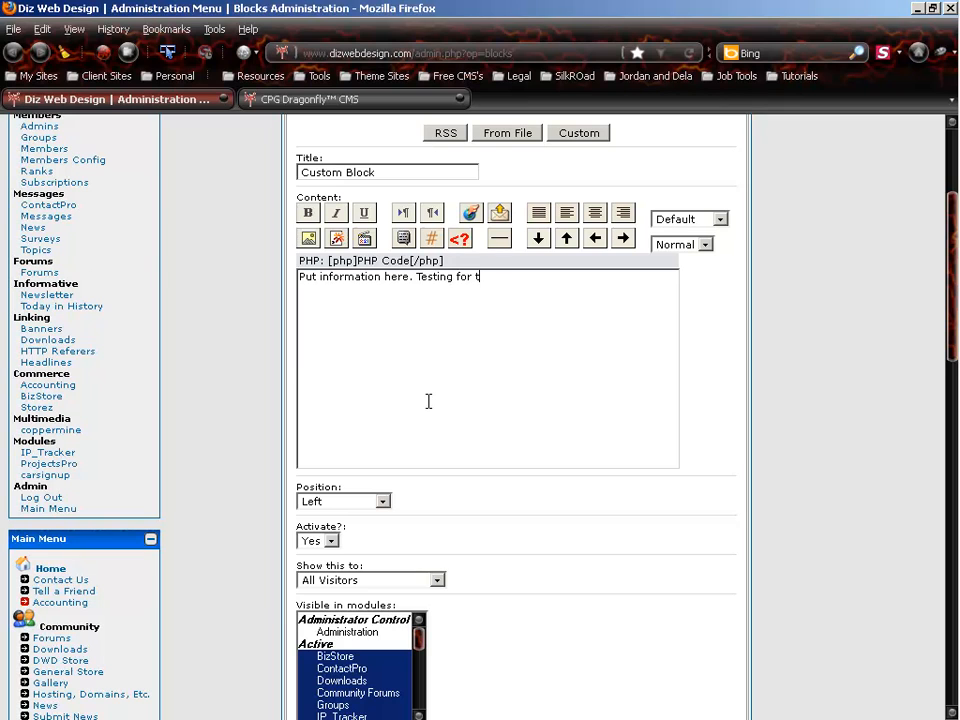
text(utorials! HOpe you li)
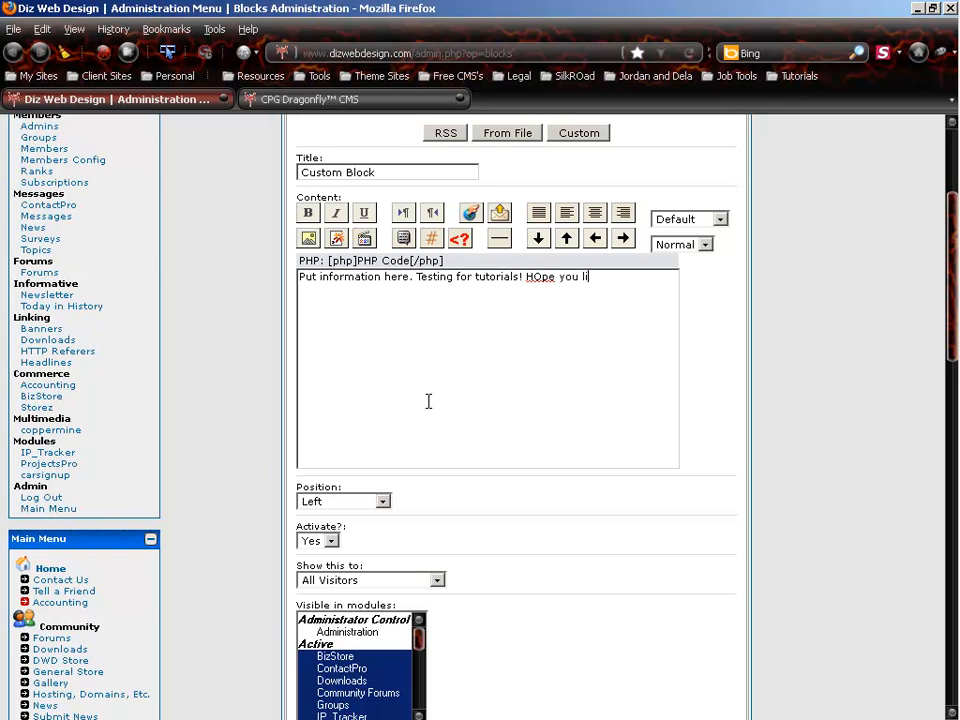
text(ke the tutorial)
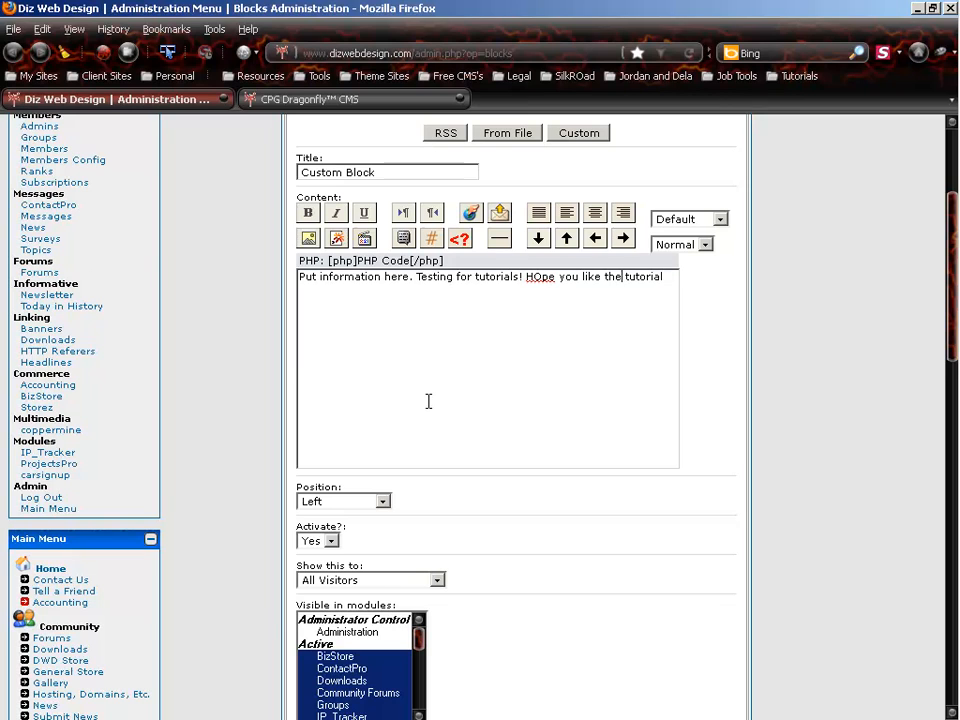
key(Right)
key(Right)
key(BackSpace)
text(o)
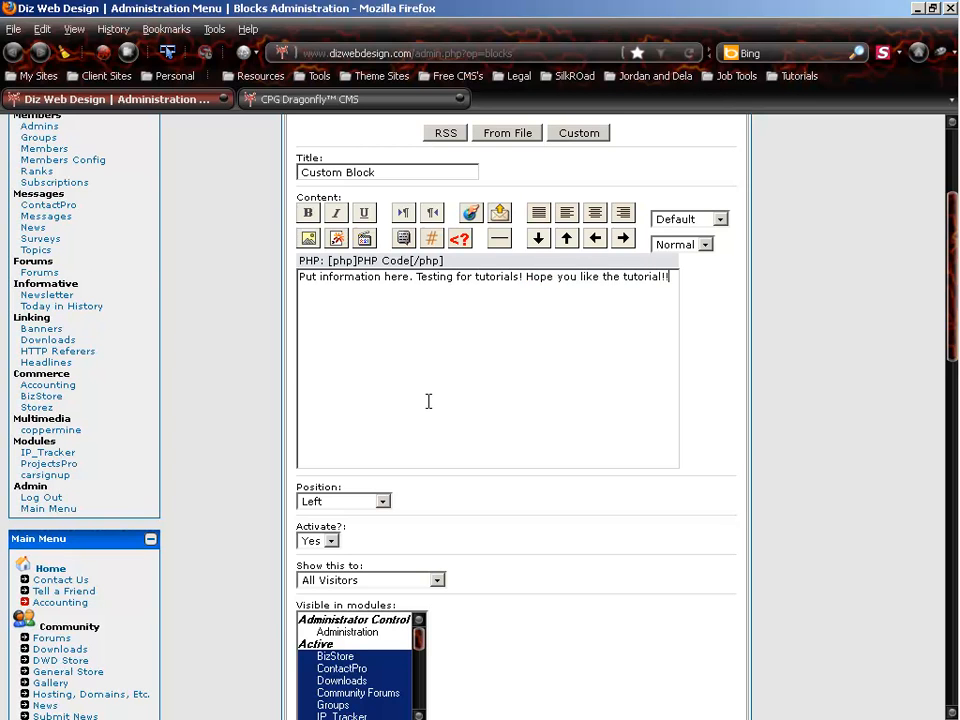
- Set the custom block's position to Center Up, keep it activated for All Visitors, and create it
click(383, 503)
click(345, 529)
scroll(446, 514, down, 4)
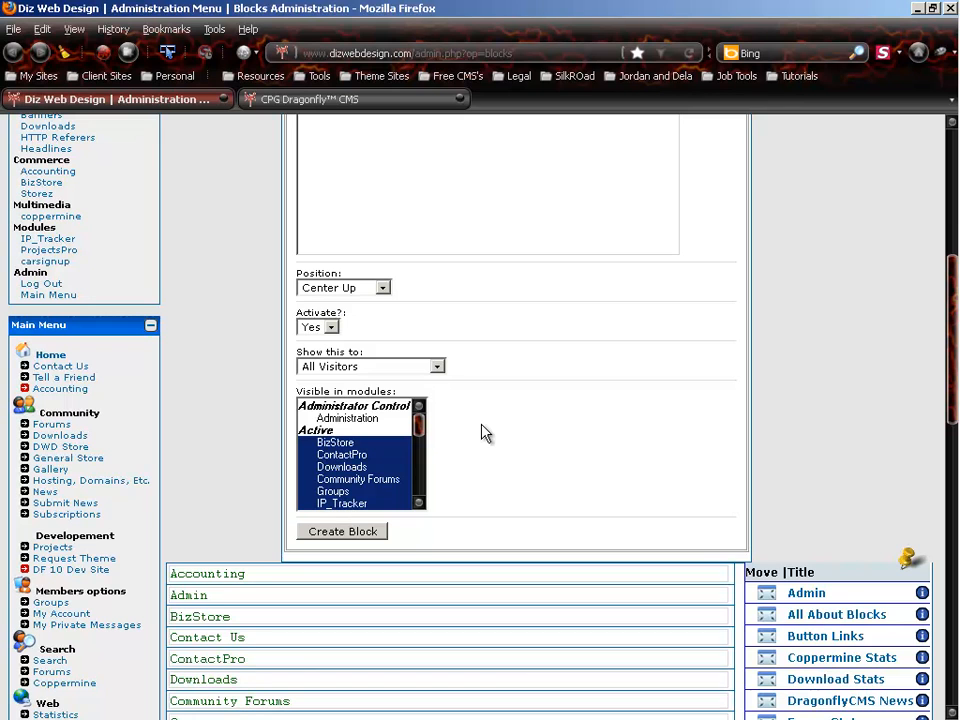
scroll(520, 420, up, 4)
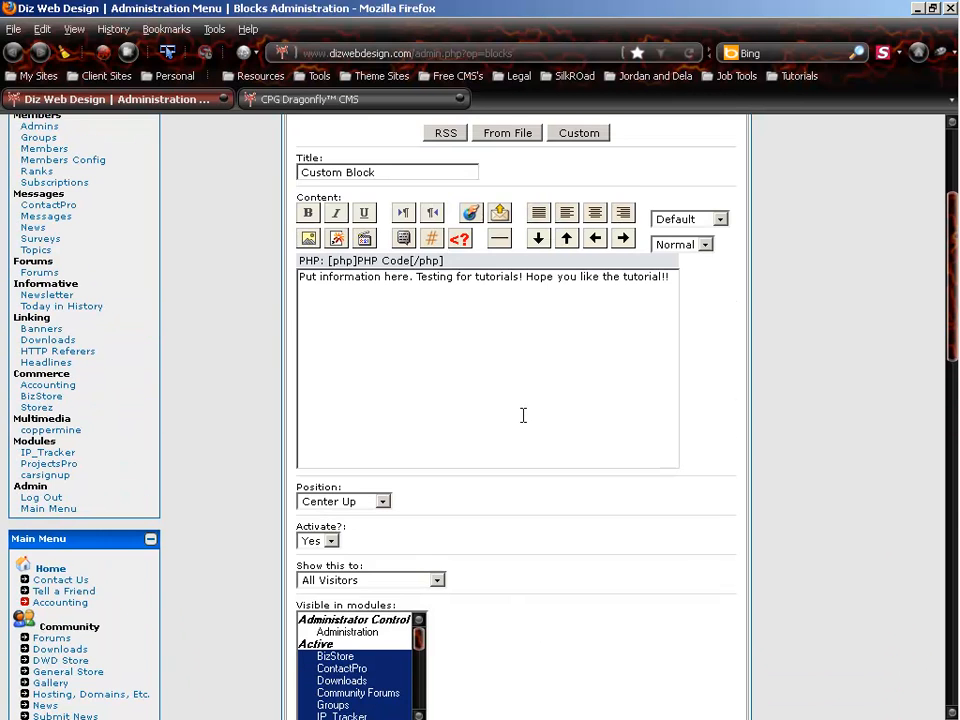
scroll(553, 364, up, 4)
scroll(559, 510, down, 4)
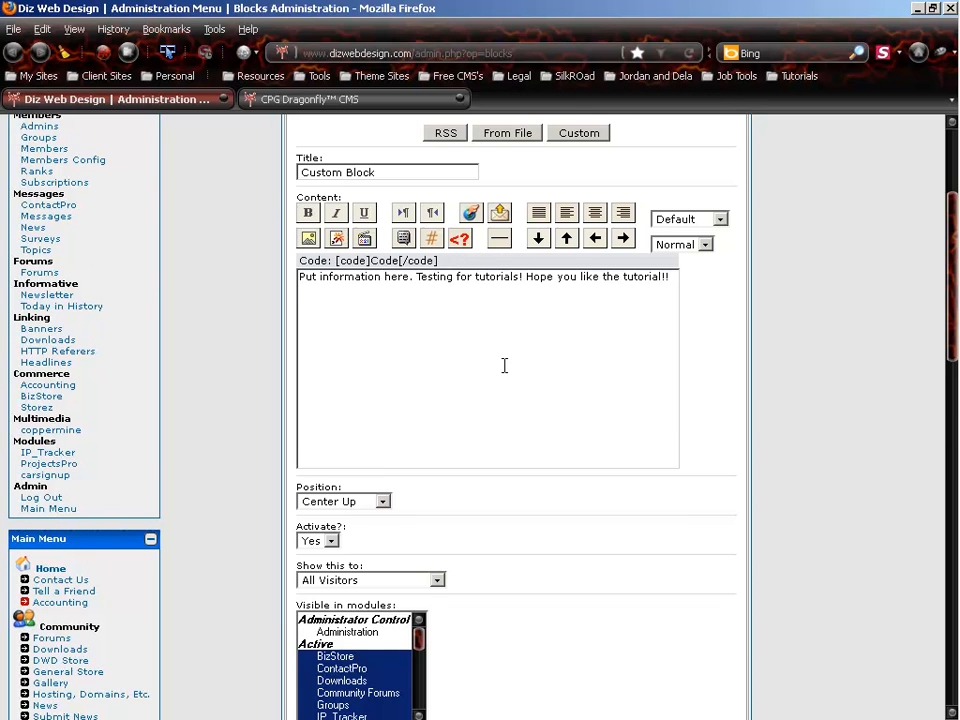
scroll(504, 365, down, 5)
click(375, 424)
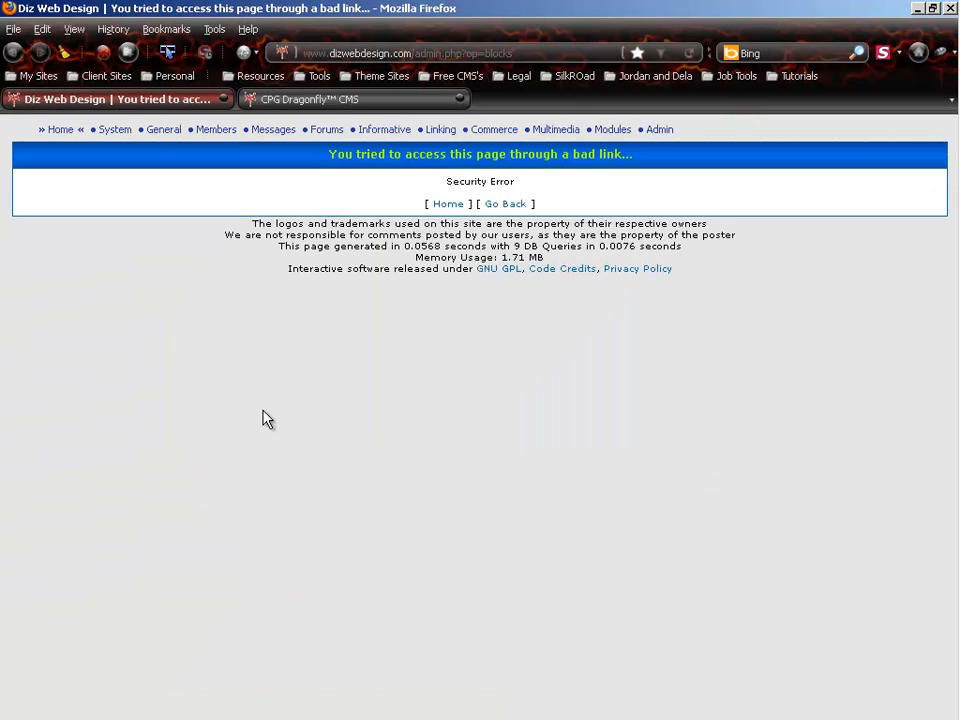
- Reload the Blocks administration page and resend the submitted block data
mouse_move(645, 128)
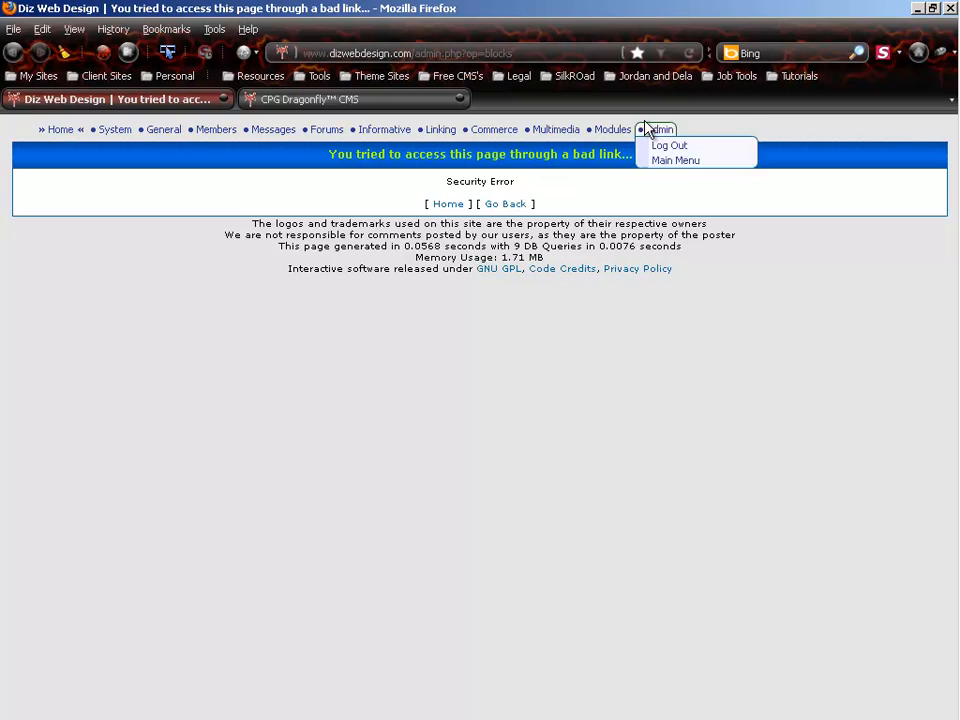
click(689, 52)
click(440, 390)
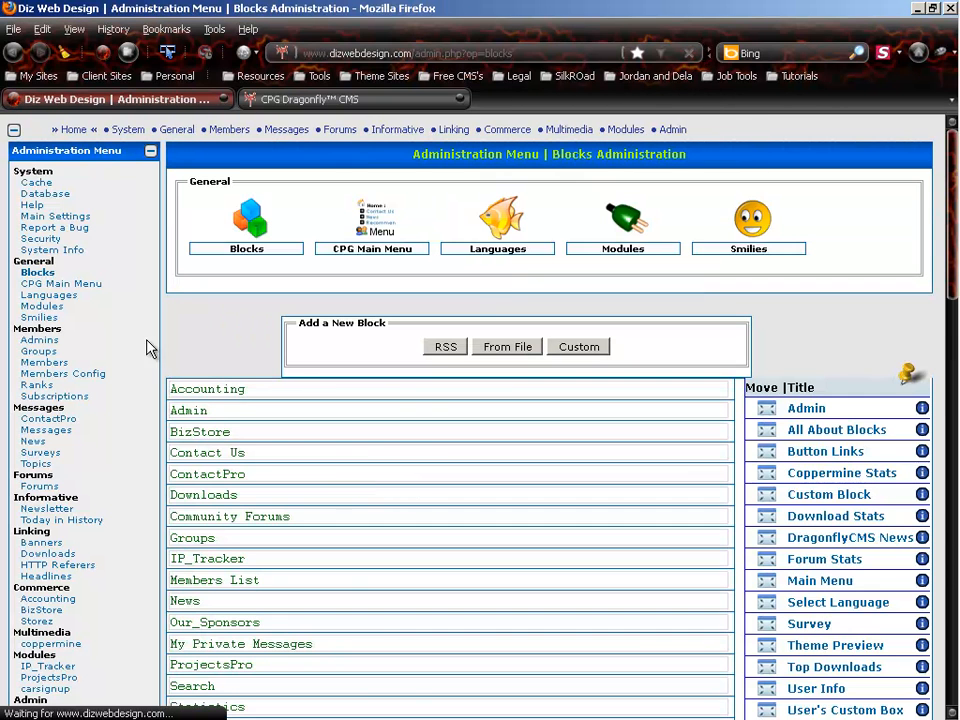
- View the Custom Block on the site's home page, collapsing and expanding its content
click(73, 129)
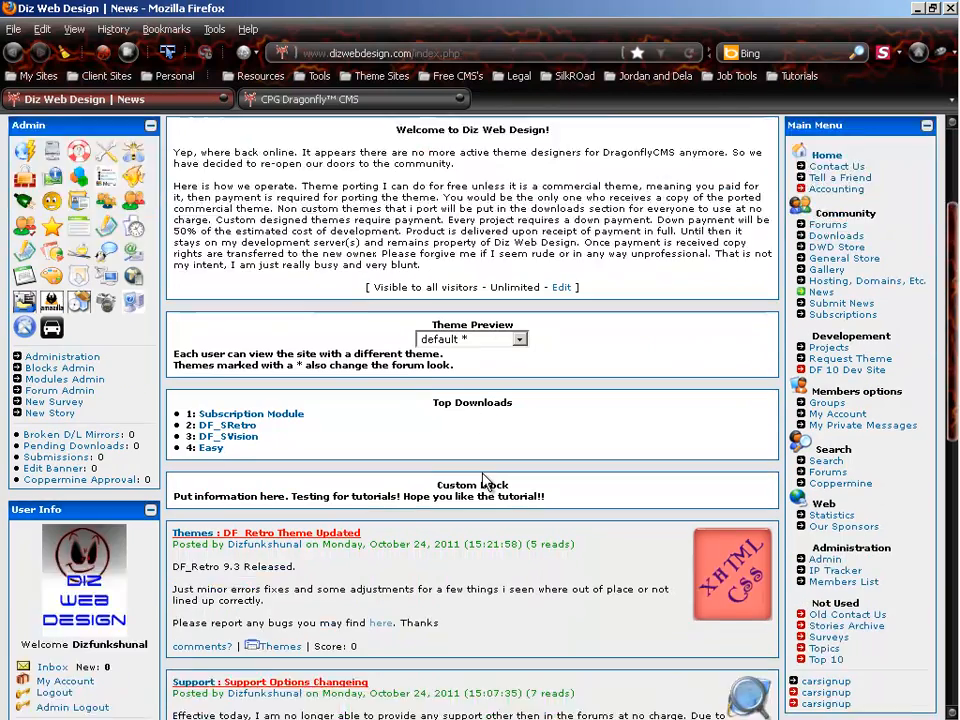
scroll(484, 480, down, 3)
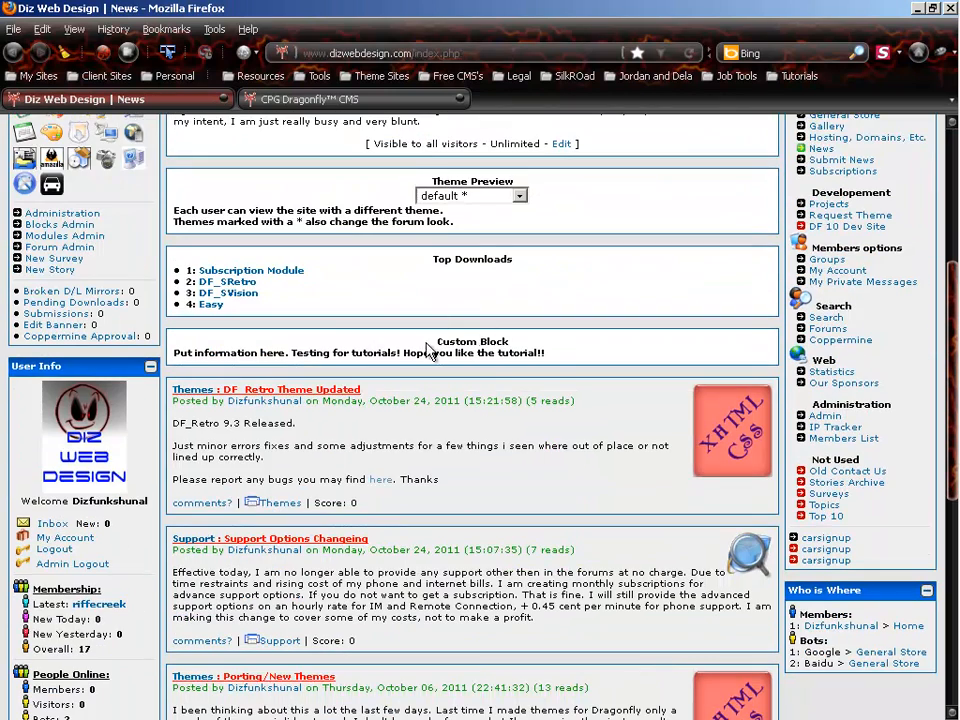
drag(426, 343, 548, 354)
click(295, 338)
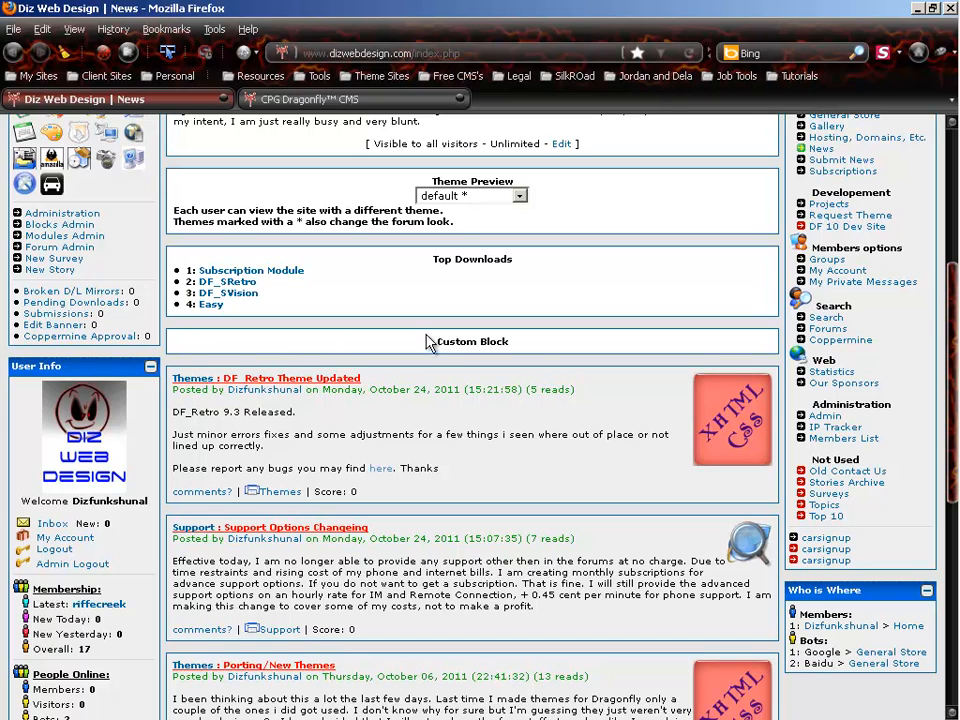
click(428, 342)
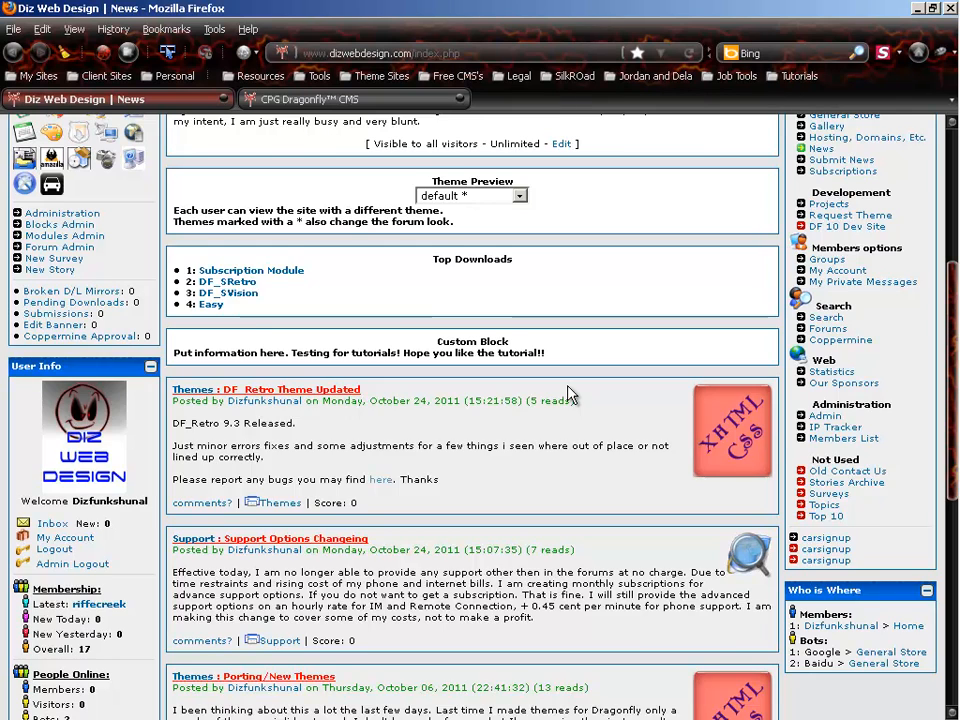
- Collapse and expand the Top Downloads block and look over the home page's center blocks
scroll(572, 392, up, 2)
click(486, 368)
click(495, 368)
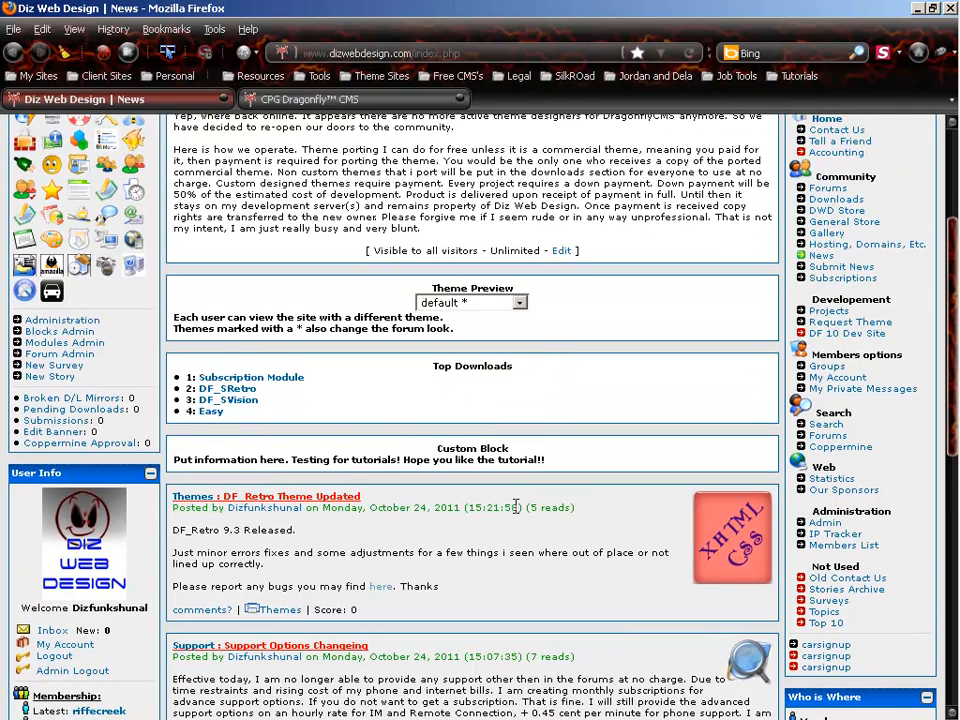
scroll(497, 446, down, 2)
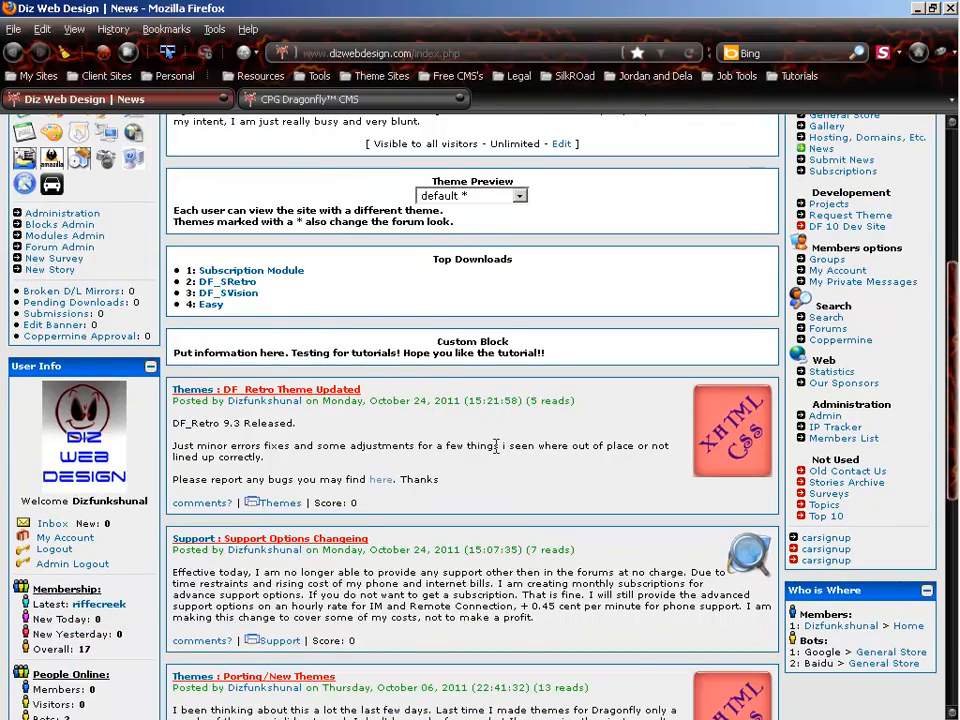
scroll(497, 450, up, 2)
scroll(585, 493, down, 4)
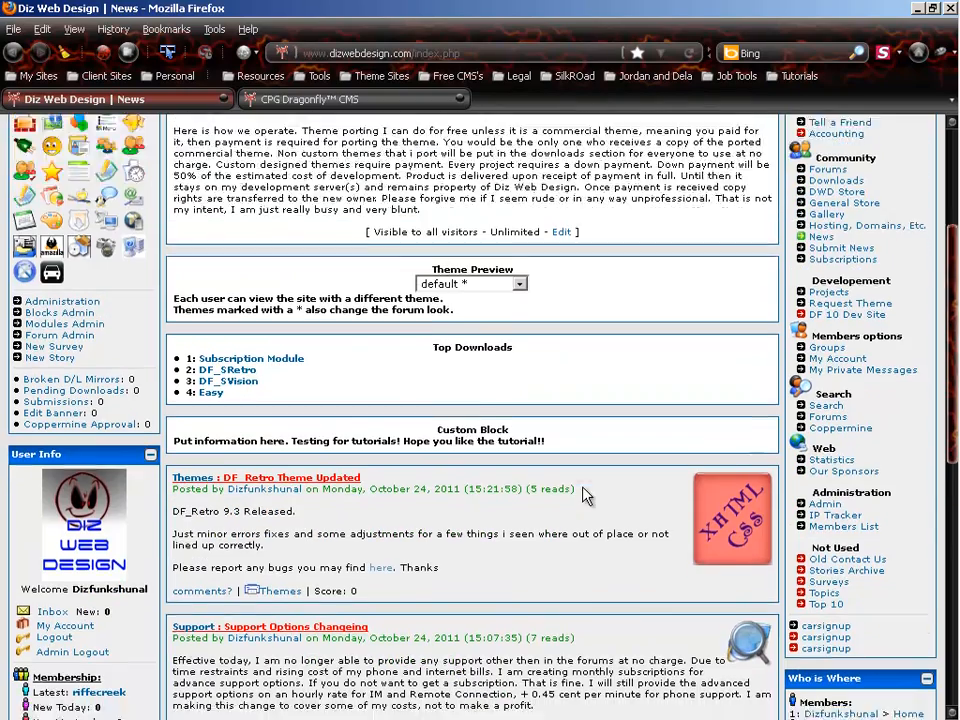
scroll(585, 494, up, 8)
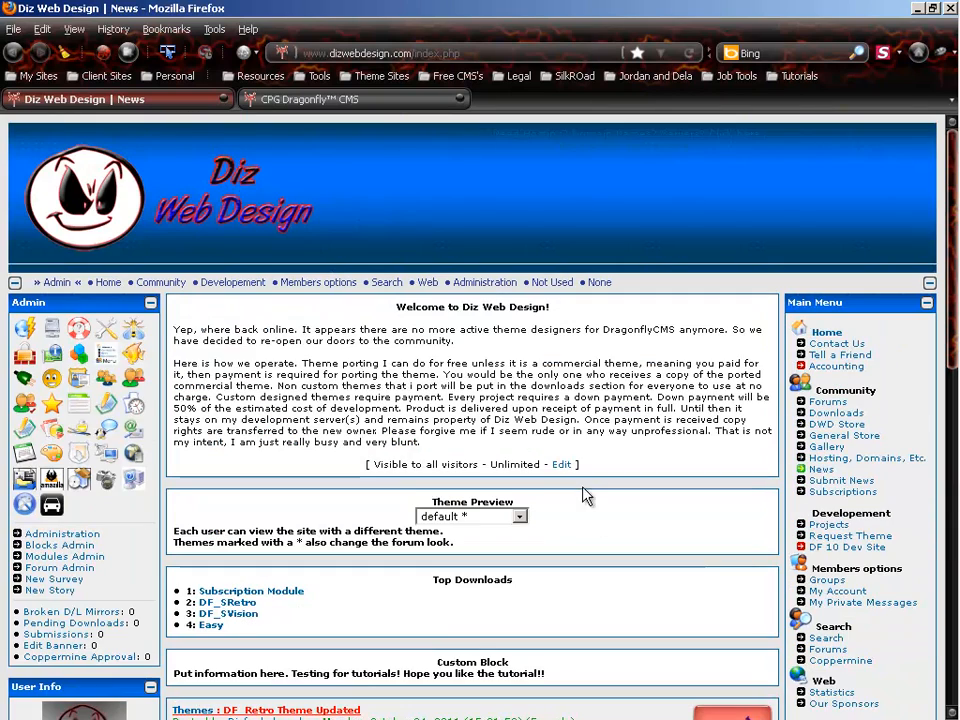
- Return to Blocks administration and look over the lists of modules and available blocks
click(58, 287)
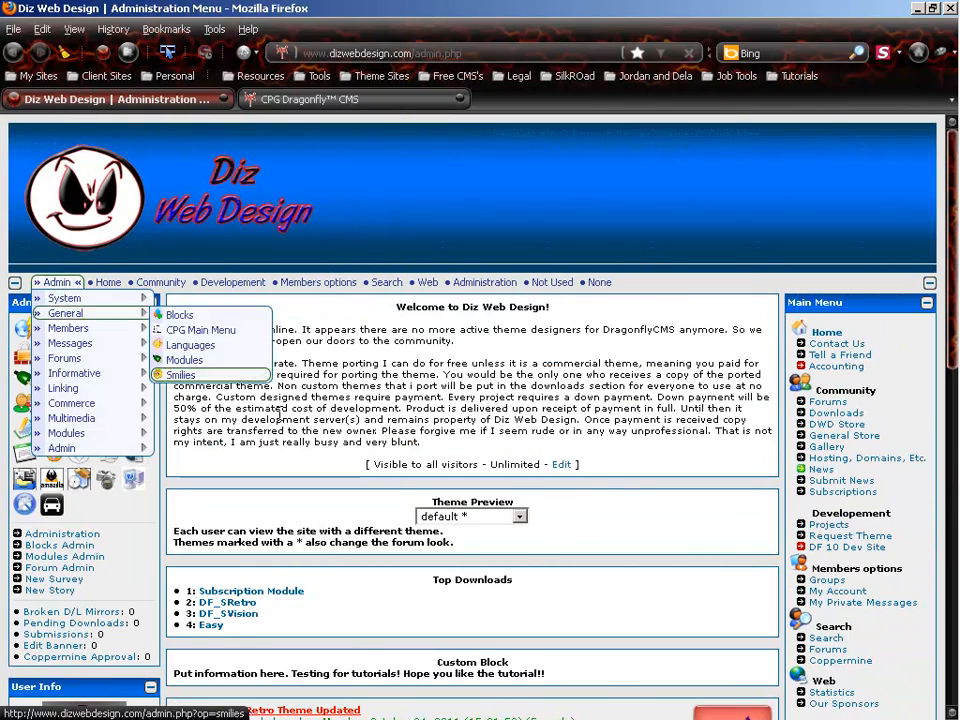
click(248, 408)
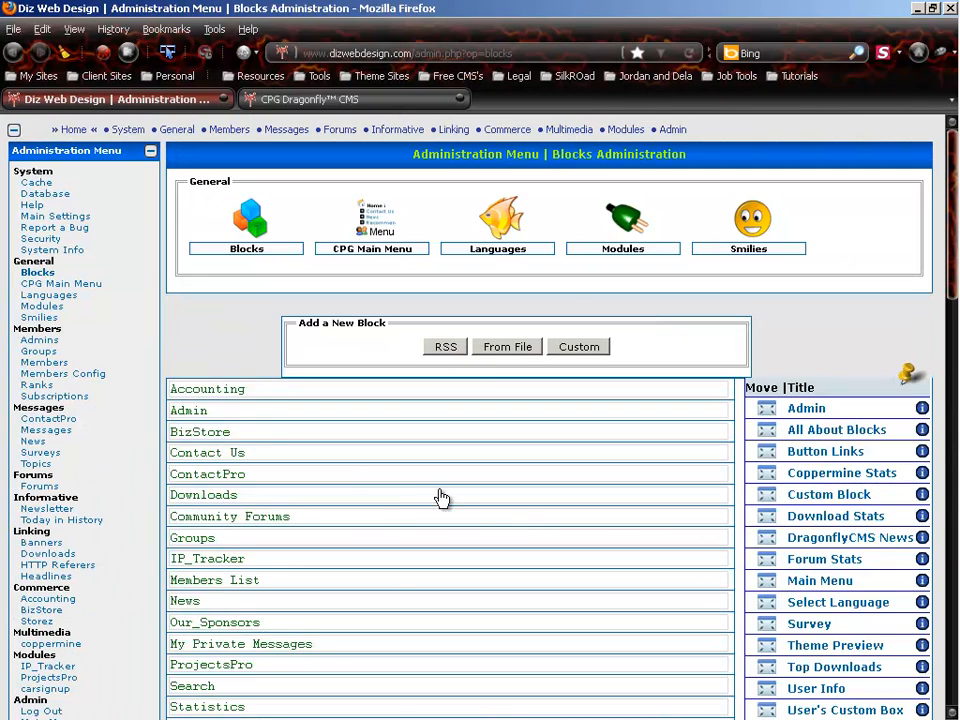
scroll(520, 488, down, 4)
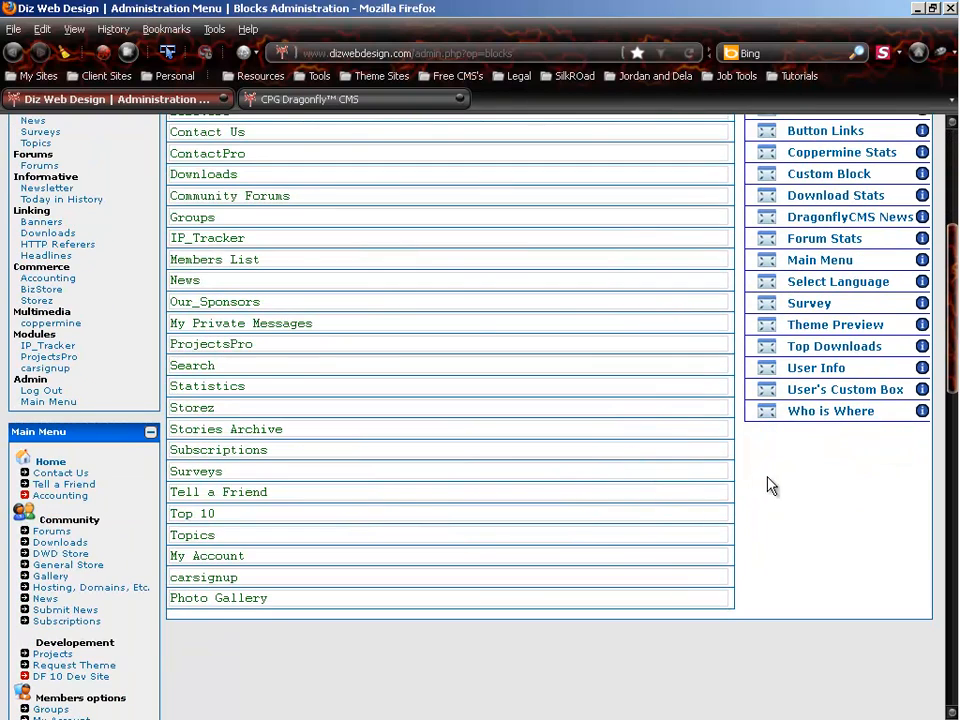
scroll(748, 446, up, 4)
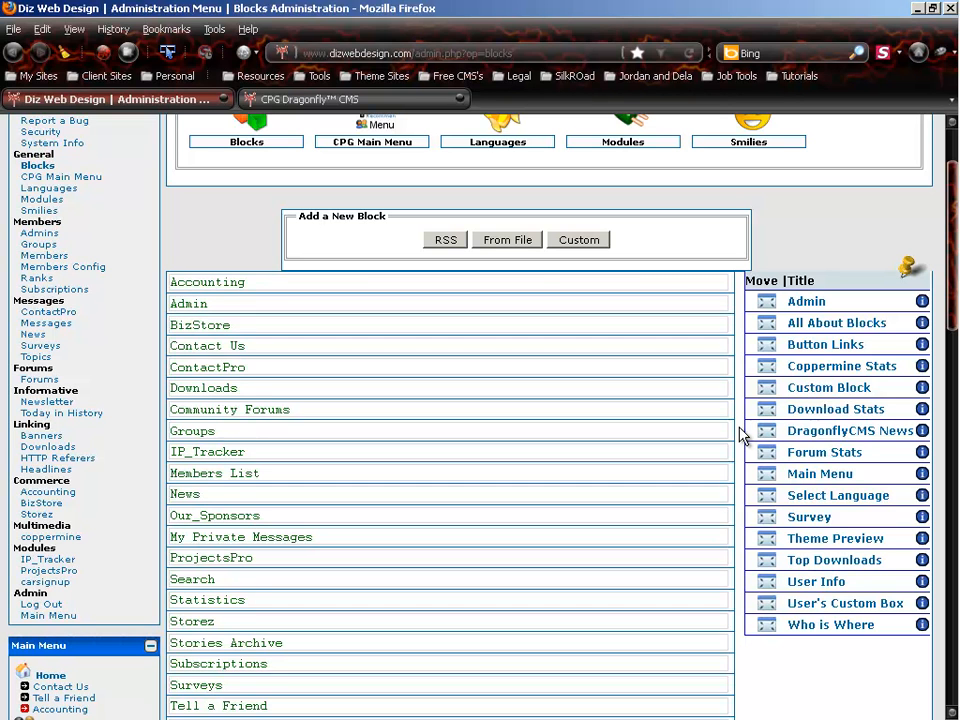
scroll(740, 436, up, 2)
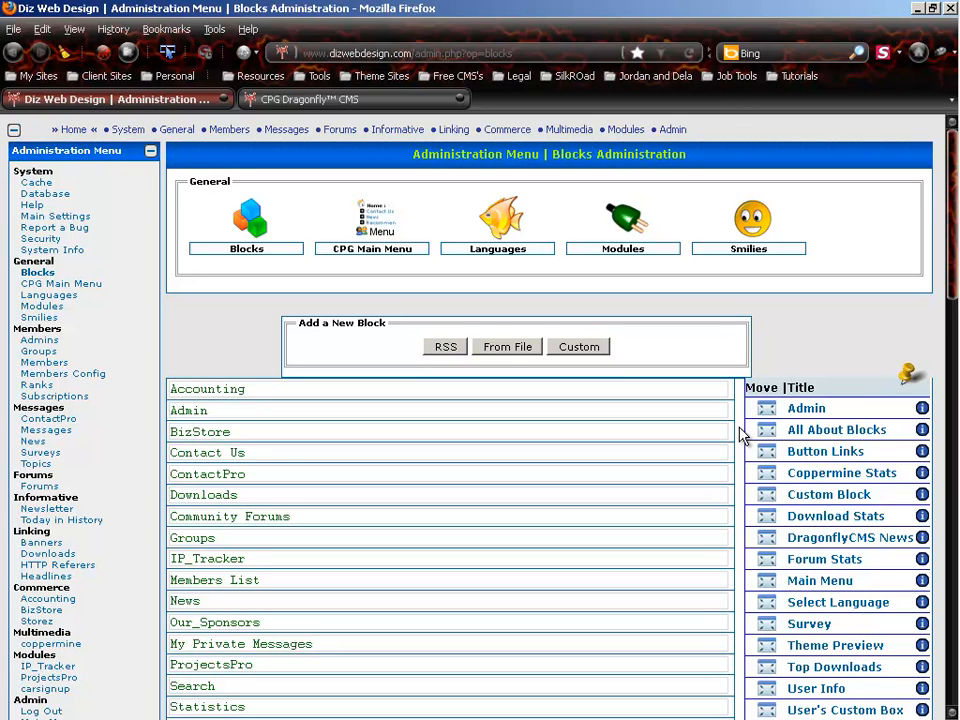
scroll(740, 436, down, 2)
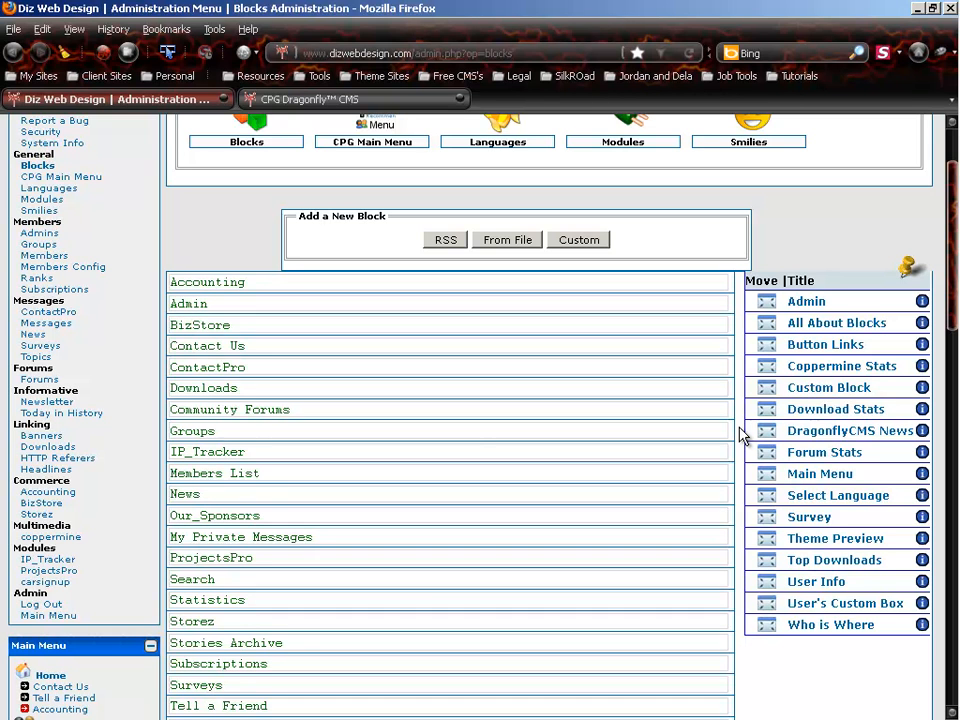
scroll(740, 436, up, 2)
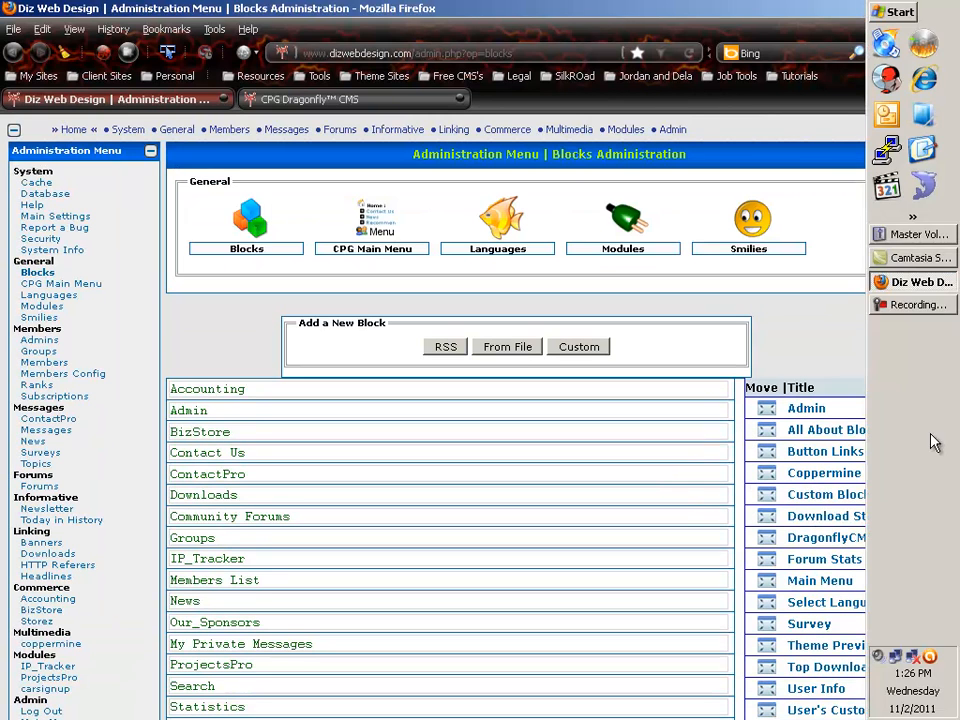